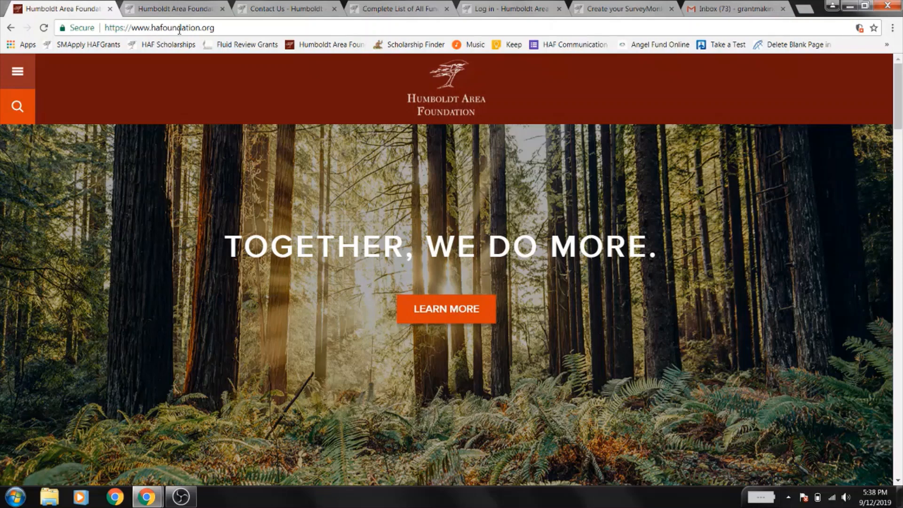
- Navigate through the site menu to the Grantseekers > Grants Available page
{"action": "left_click", "coordinate": [26, 73]}
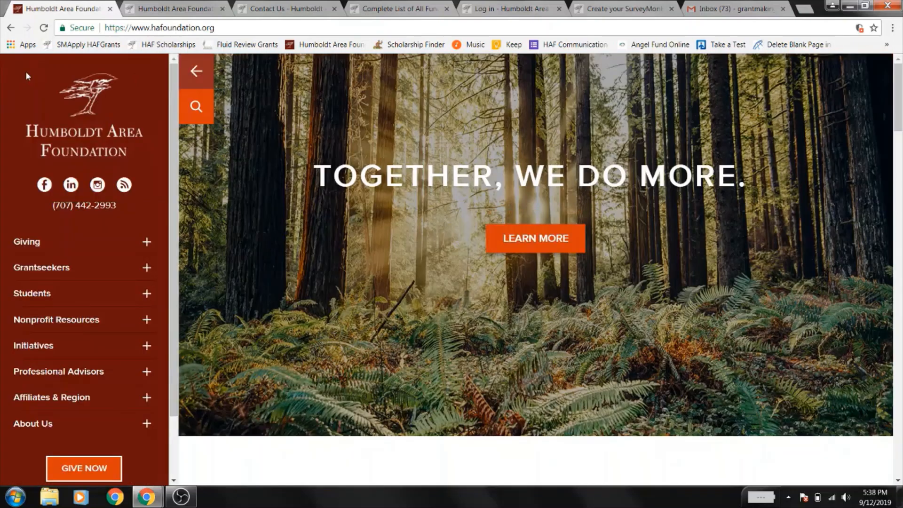
{"action": "left_click", "coordinate": [146, 268]}
{"action": "left_click", "coordinate": [83, 292]}
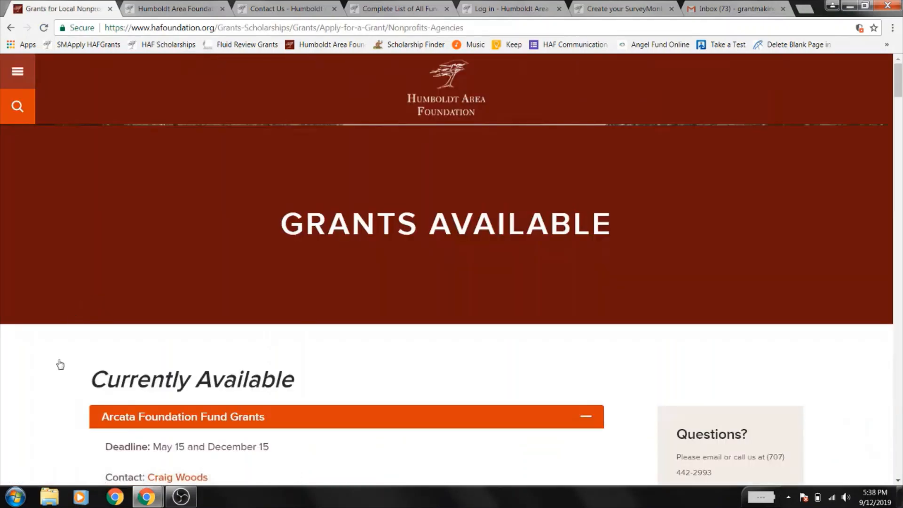
- Open the Field of Interest Grants application portal in a new tab
{"action": "scroll", "coordinate": [58, 374], "scroll_direction": "down", "scroll_amount": 2}
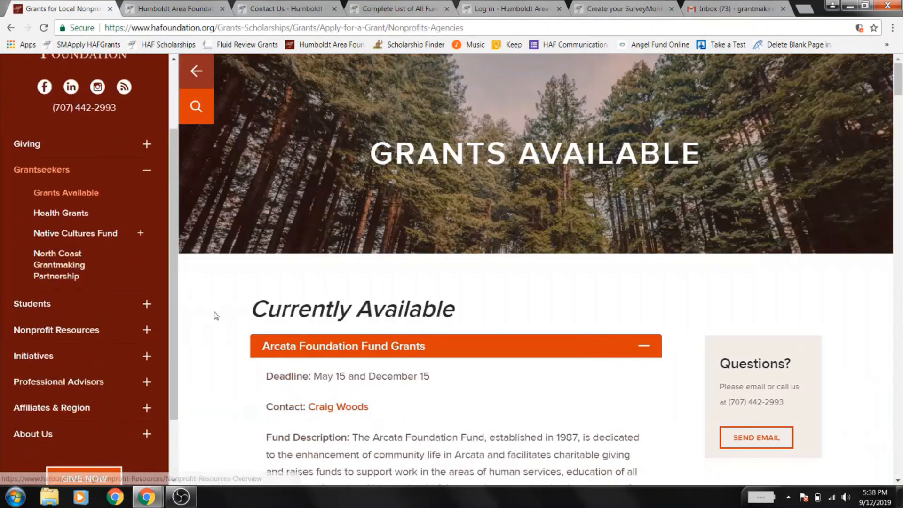
{"action": "scroll", "coordinate": [216, 314], "scroll_direction": "down", "scroll_amount": 14}
{"action": "scroll", "coordinate": [216, 315], "scroll_direction": "down", "scroll_amount": 13}
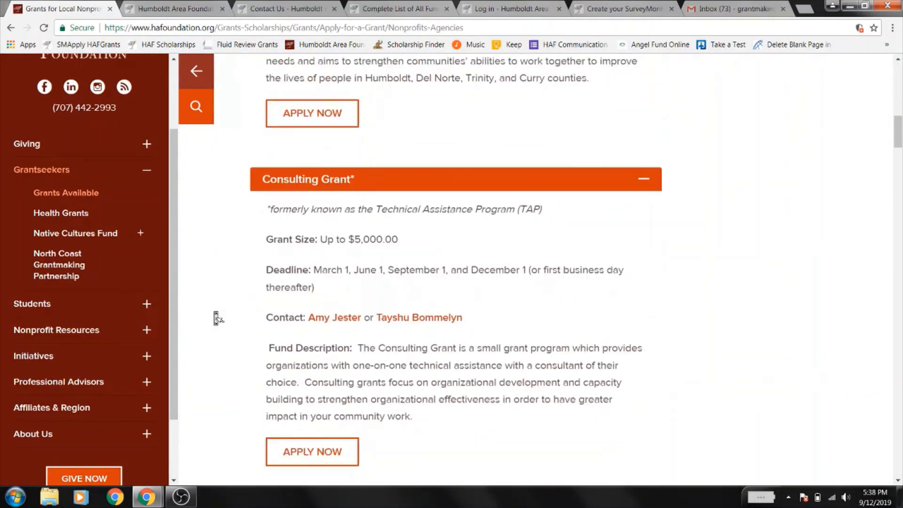
{"action": "scroll", "coordinate": [216, 317], "scroll_direction": "down", "scroll_amount": 15}
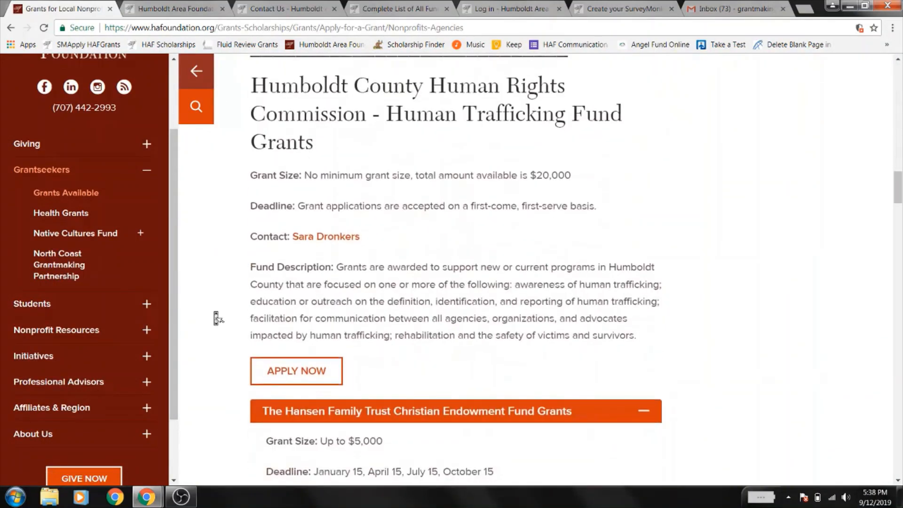
{"action": "scroll", "coordinate": [216, 317], "scroll_direction": "down", "scroll_amount": 16}
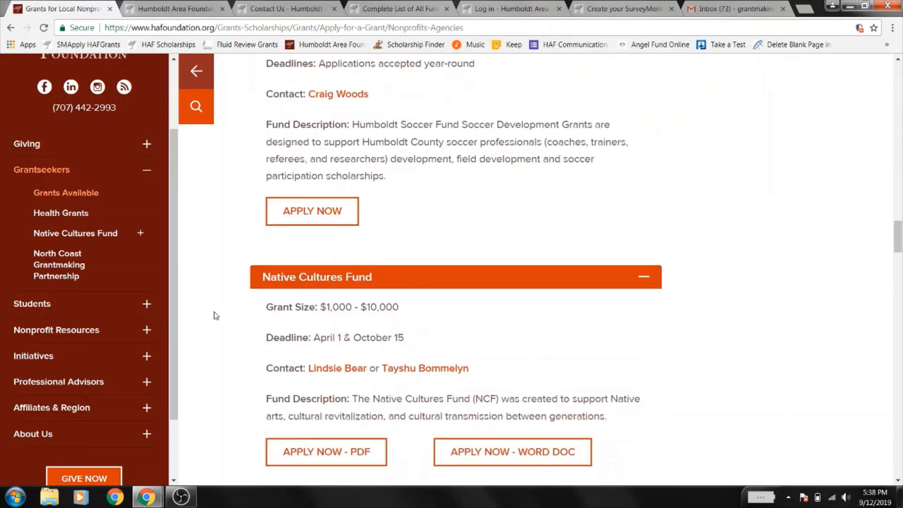
{"action": "scroll", "coordinate": [216, 315], "scroll_direction": "down", "scroll_amount": 6}
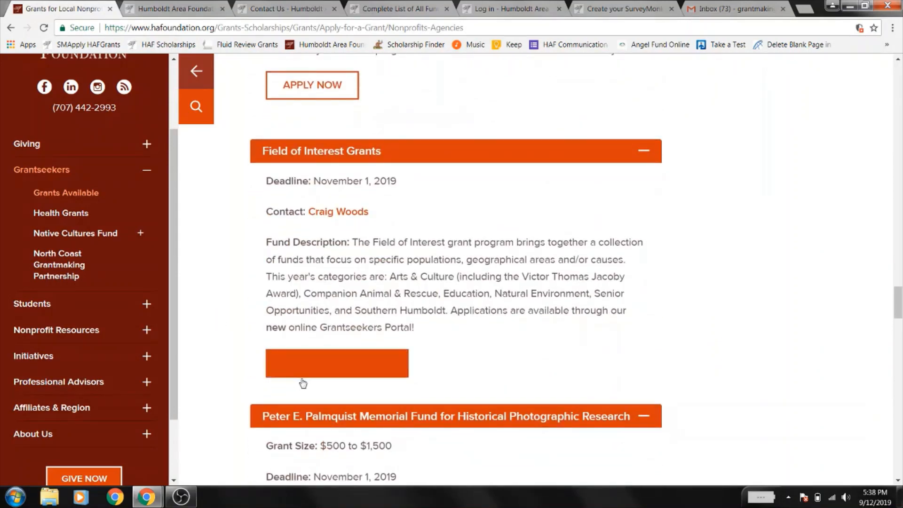
{"action": "left_click", "coordinate": [332, 373]}
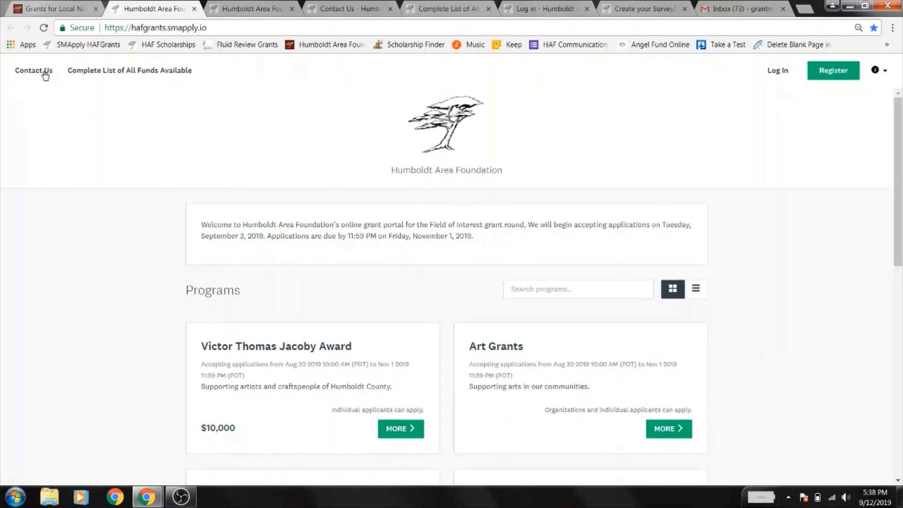
- Close the Contact Us tab and bring up the Complete List of All Funds, beginning with Animal Grants
{"action": "left_click", "coordinate": [328, 5]}
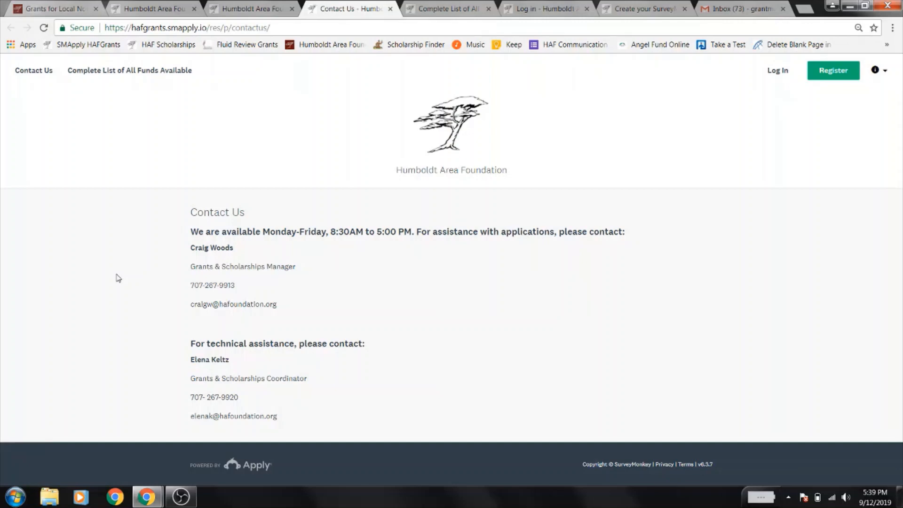
{"action": "left_click", "coordinate": [390, 8]}
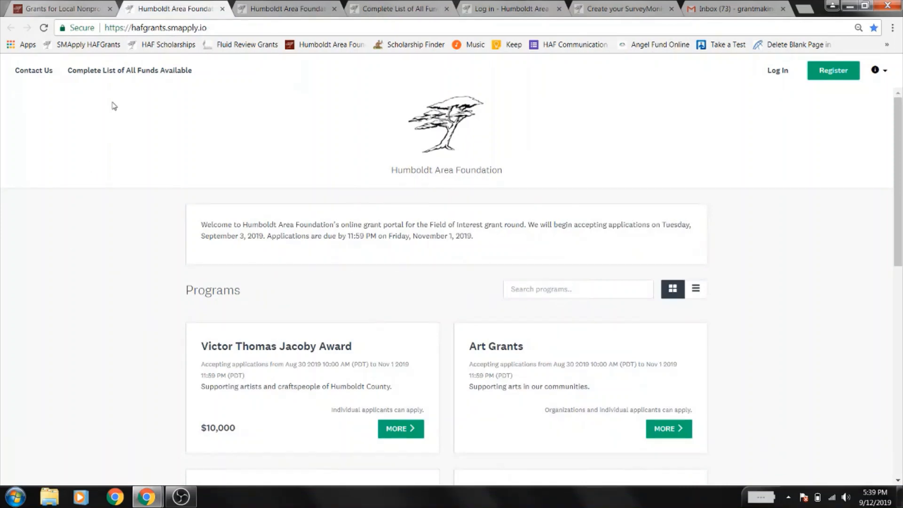
{"action": "left_click", "coordinate": [356, 7]}
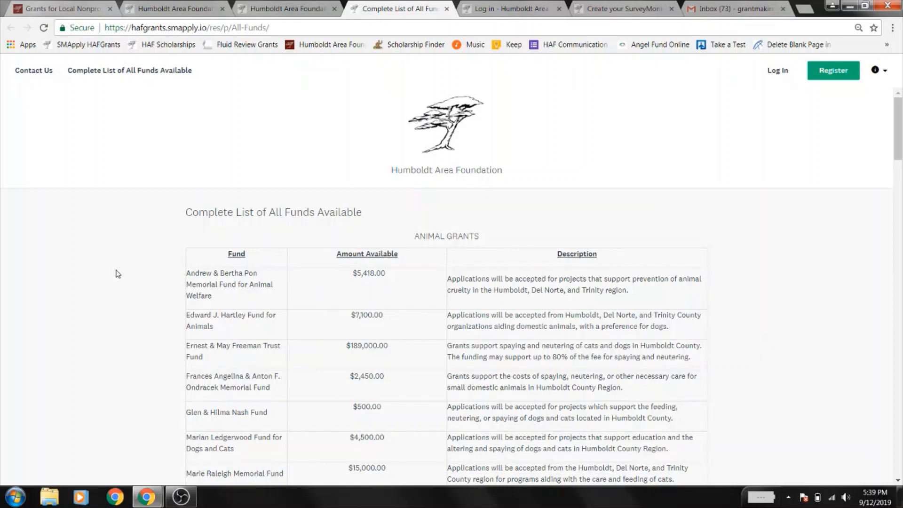
- Review the funds list to the bottom, then close it to reveal the Apply login page
{"action": "scroll", "coordinate": [118, 274], "scroll_direction": "down", "scroll_amount": 1}
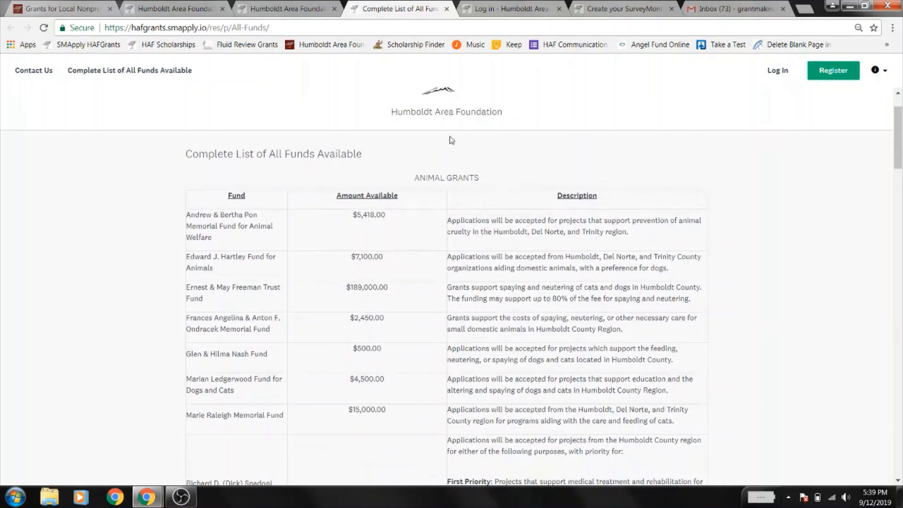
{"action": "scroll", "coordinate": [731, 166], "scroll_direction": "down", "scroll_amount": 7}
{"action": "scroll", "coordinate": [731, 166], "scroll_direction": "down", "scroll_amount": 8}
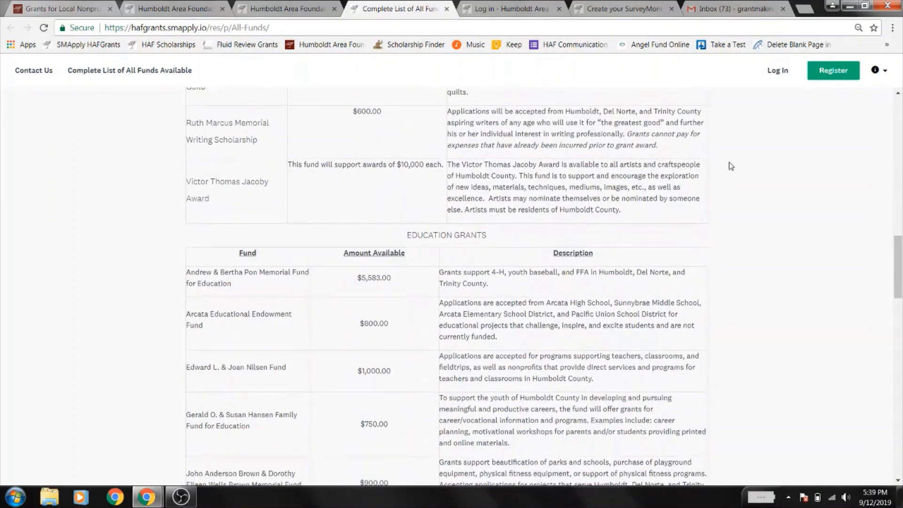
{"action": "scroll", "coordinate": [730, 166], "scroll_direction": "down", "scroll_amount": 7}
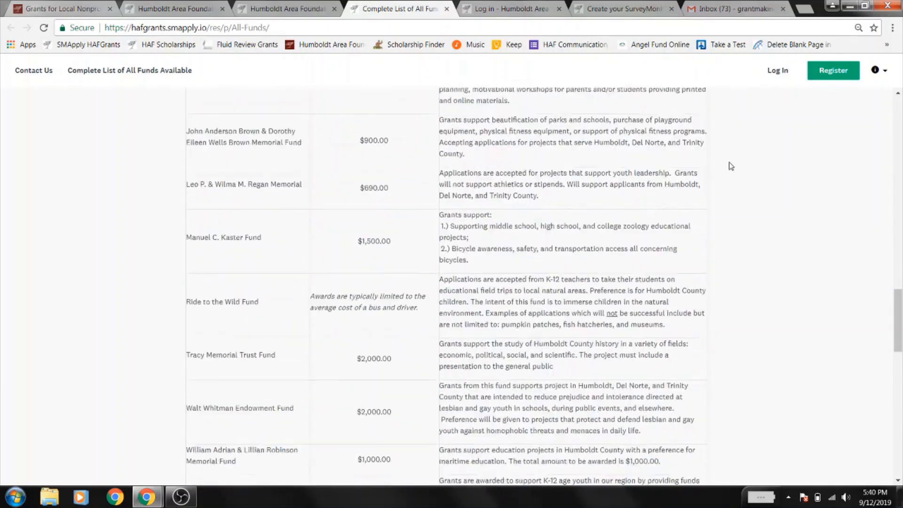
{"action": "scroll", "coordinate": [733, 169], "scroll_direction": "down", "scroll_amount": 9}
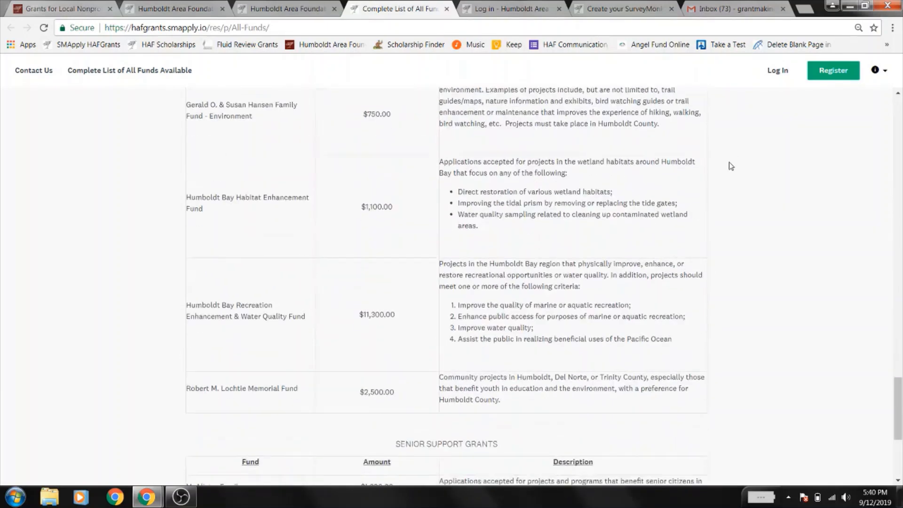
{"action": "scroll", "coordinate": [731, 167], "scroll_direction": "down", "scroll_amount": 4}
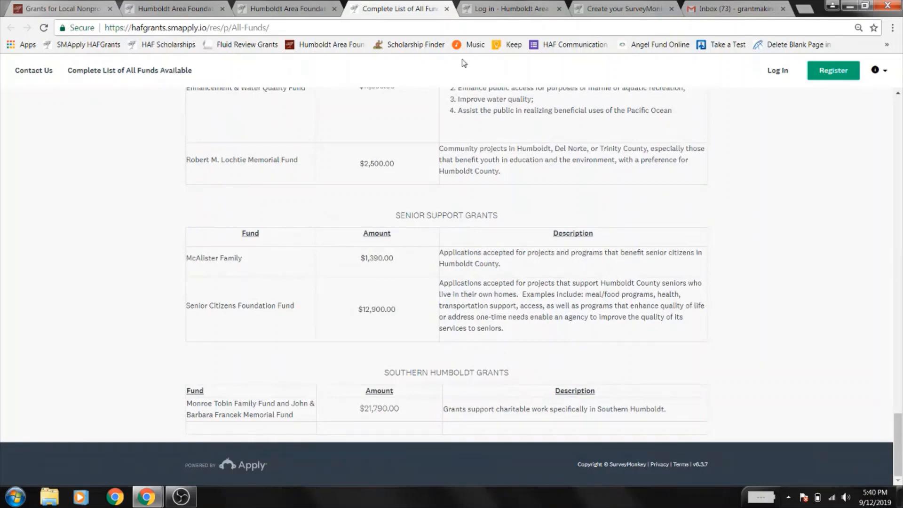
{"action": "left_click", "coordinate": [447, 9]}
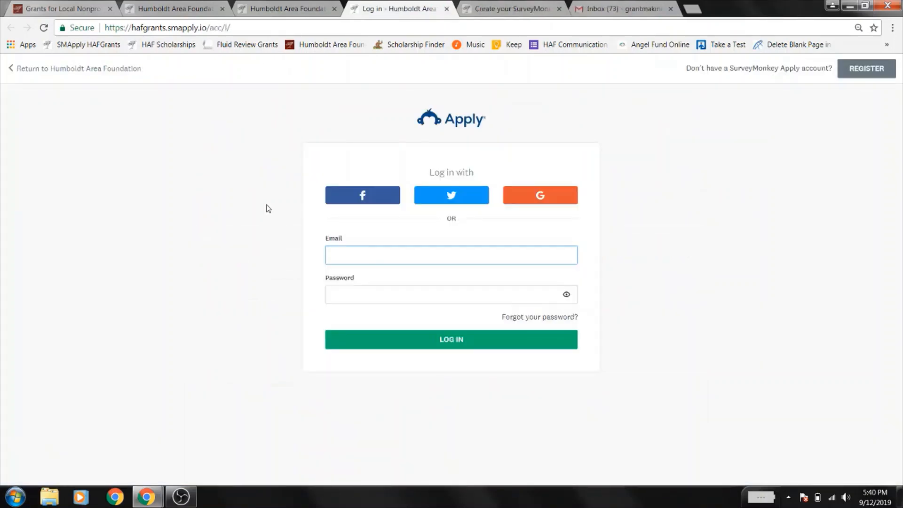
- Close the login tab and bring up the filled-in organization registration form
{"action": "left_click", "coordinate": [295, 7]}
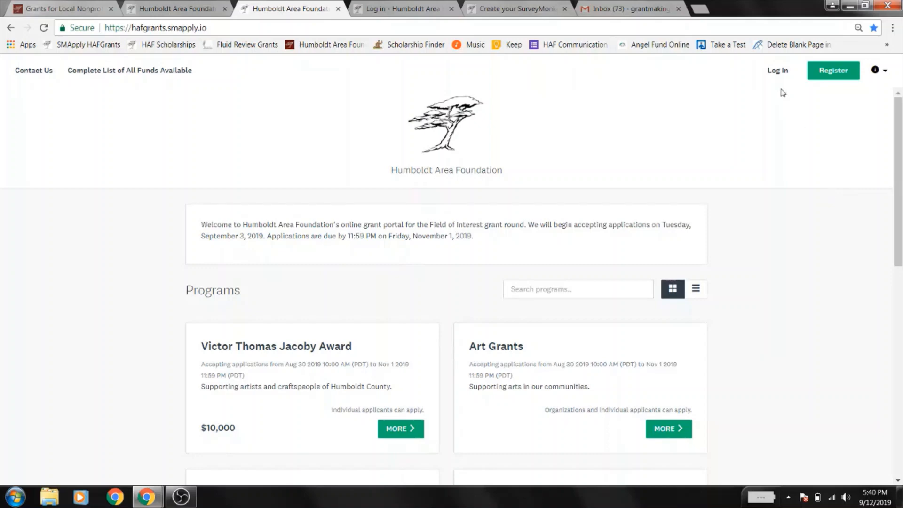
{"action": "left_click", "coordinate": [407, 7]}
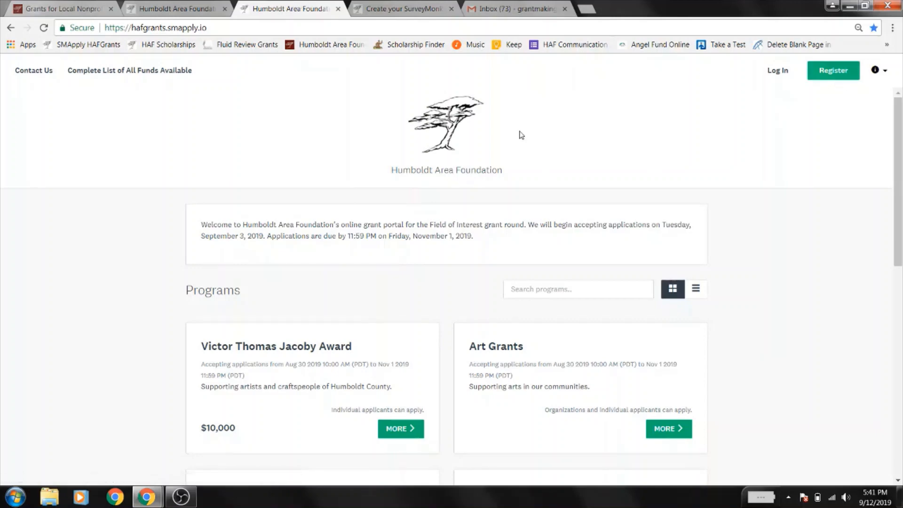
{"action": "left_click", "coordinate": [388, 6]}
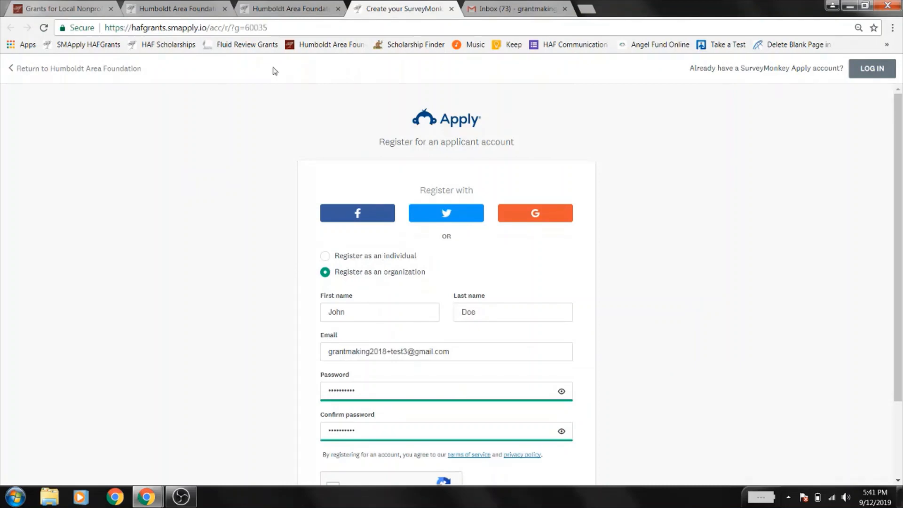
{"action": "left_click", "coordinate": [284, 11]}
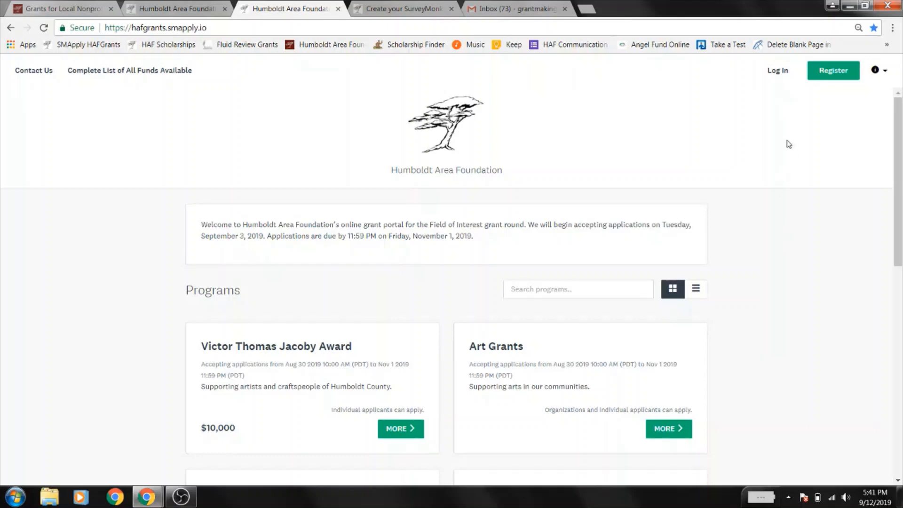
{"action": "left_click", "coordinate": [878, 71]}
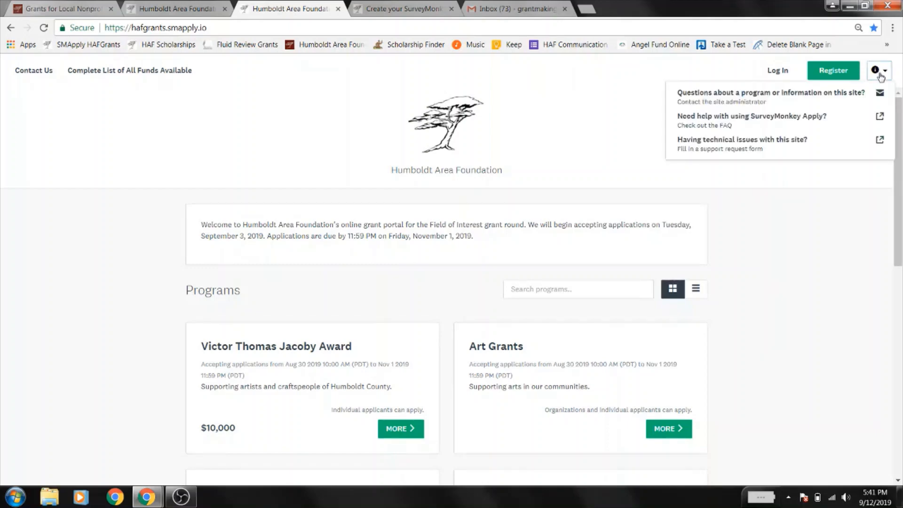
{"action": "left_click", "coordinate": [762, 133]}
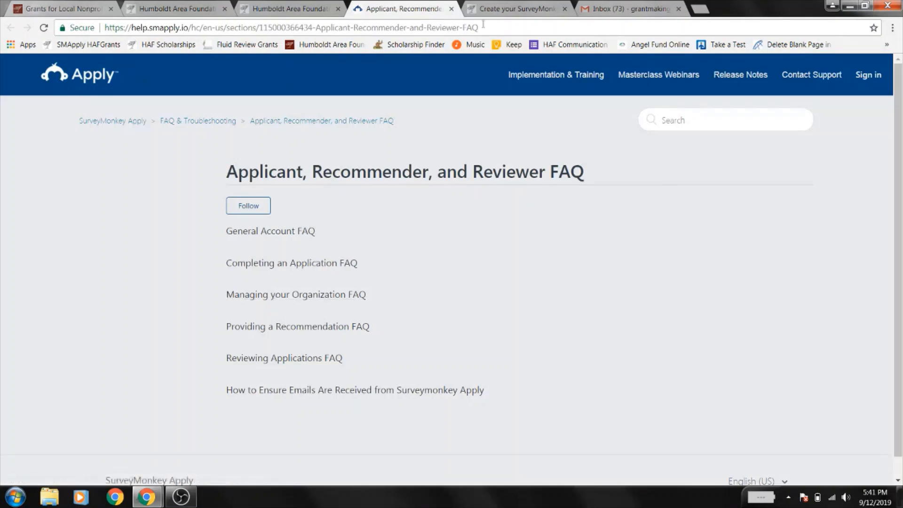
{"action": "left_click", "coordinate": [451, 9]}
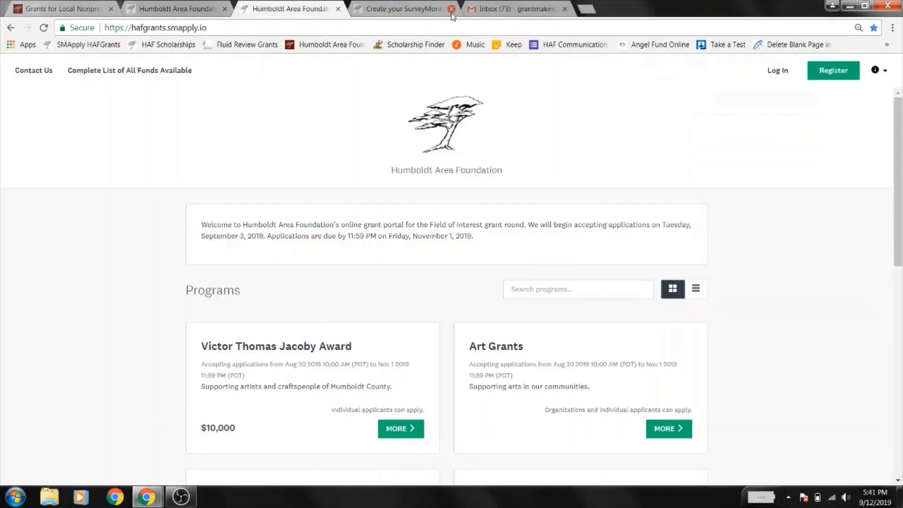
{"action": "left_click", "coordinate": [418, 9]}
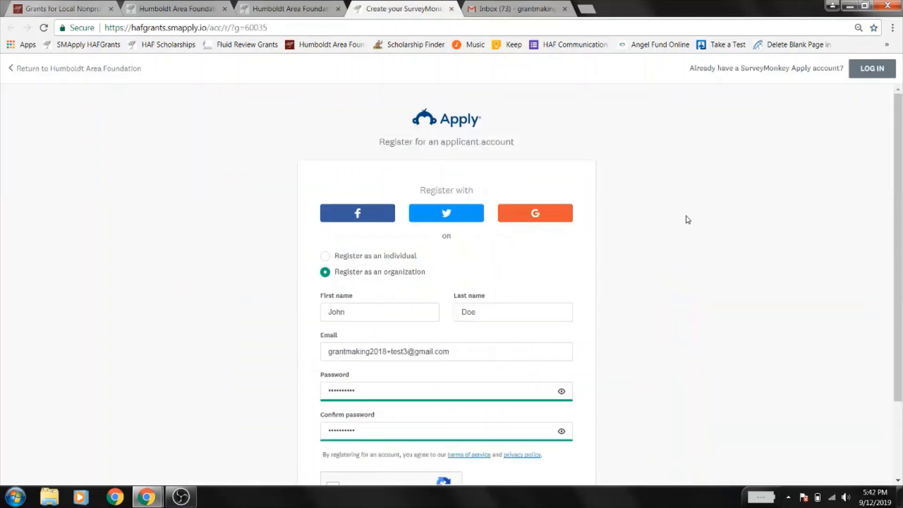
- Pass the reCAPTCHA check and submit the registration to create the organization account
{"action": "scroll", "coordinate": [687, 219], "scroll_direction": "down", "scroll_amount": 2}
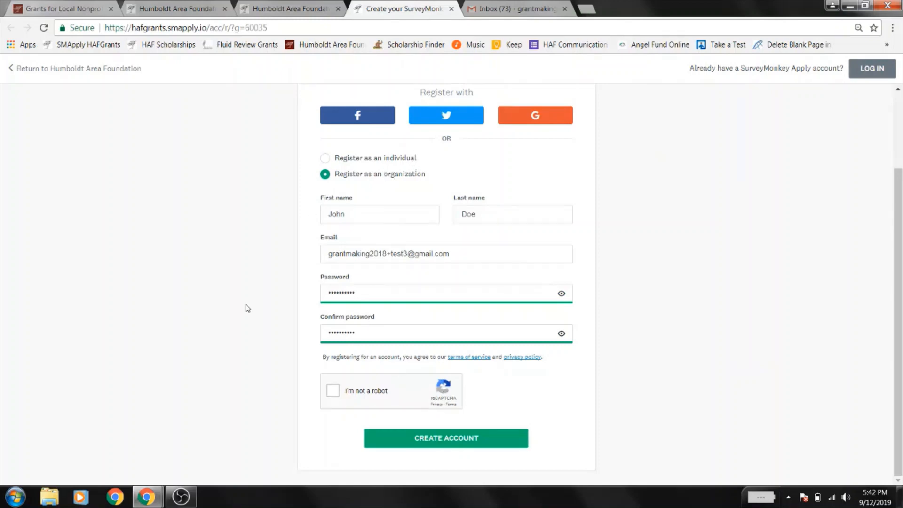
{"action": "left_click", "coordinate": [333, 390]}
{"action": "left_click", "coordinate": [428, 438]}
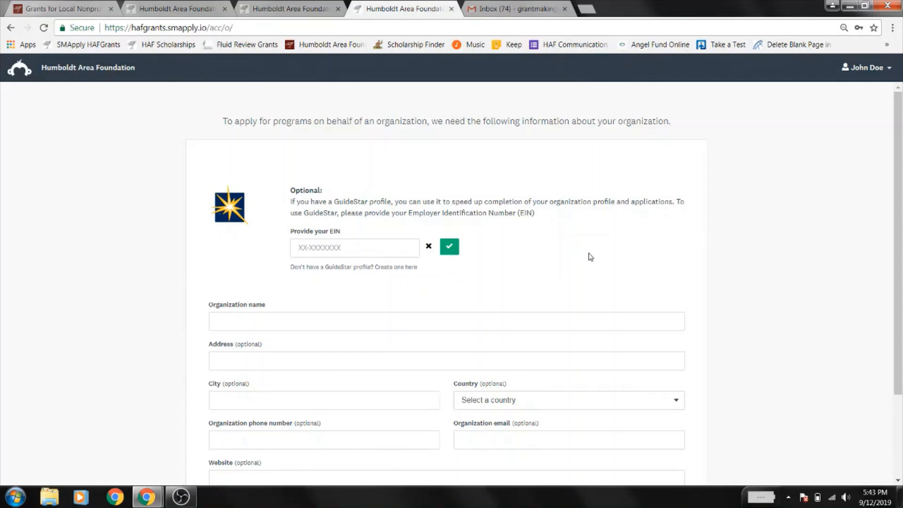
- Enter the organization's EIN, fetch its GuideStar details, and save the profile to finish registering
{"action": "scroll", "coordinate": [591, 256], "scroll_direction": "down", "scroll_amount": 1}
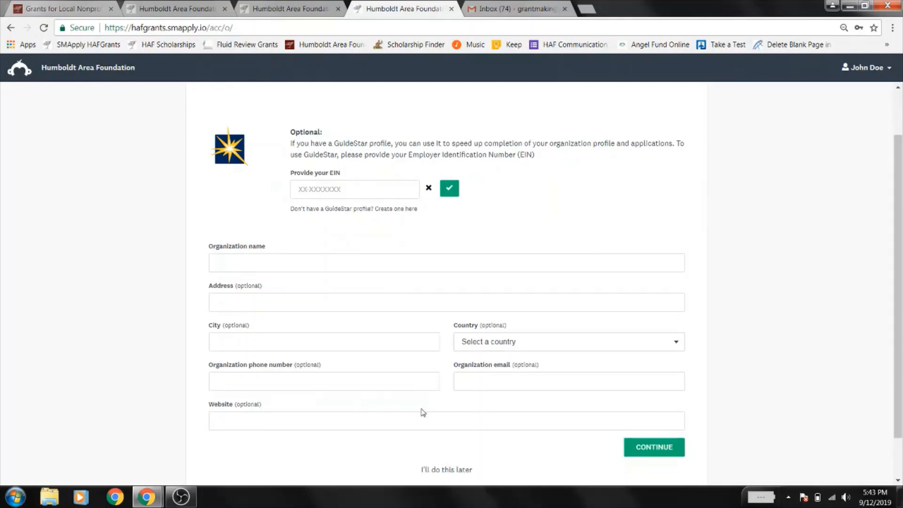
{"action": "scroll", "coordinate": [751, 318], "scroll_direction": "up", "scroll_amount": 1}
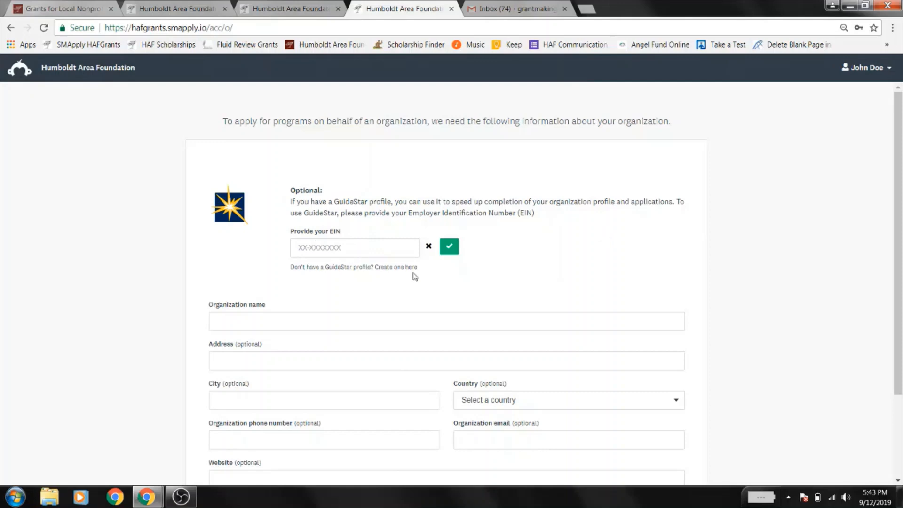
{"action": "scroll", "coordinate": [602, 235], "scroll_direction": "down", "scroll_amount": 2}
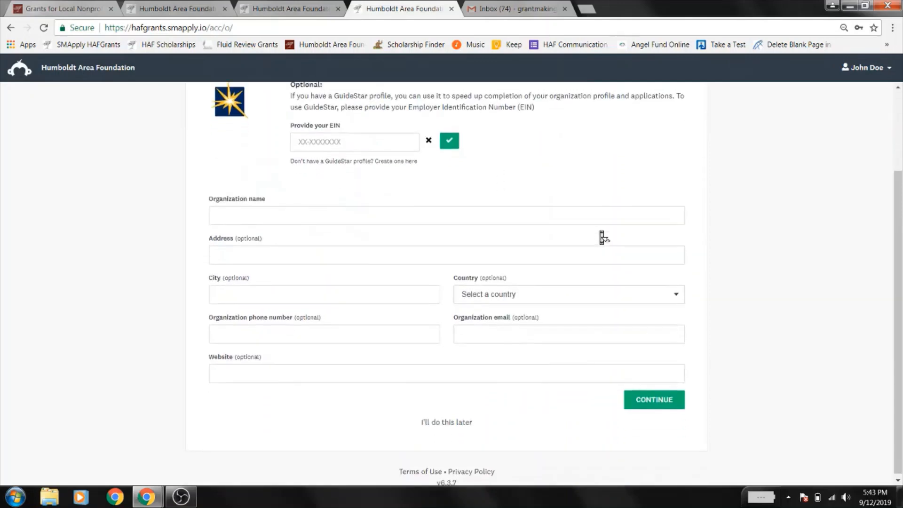
{"action": "left_click", "coordinate": [364, 185]}
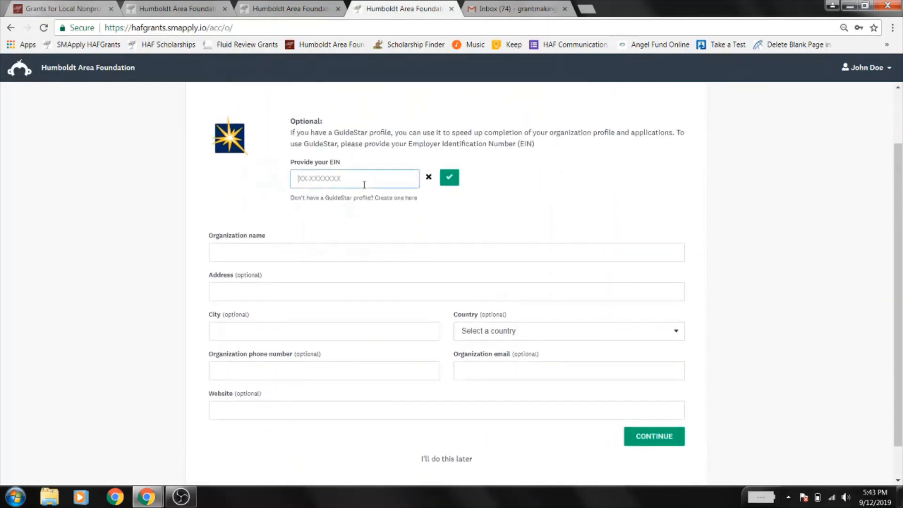
{"action": "left_click", "coordinate": [458, 183]}
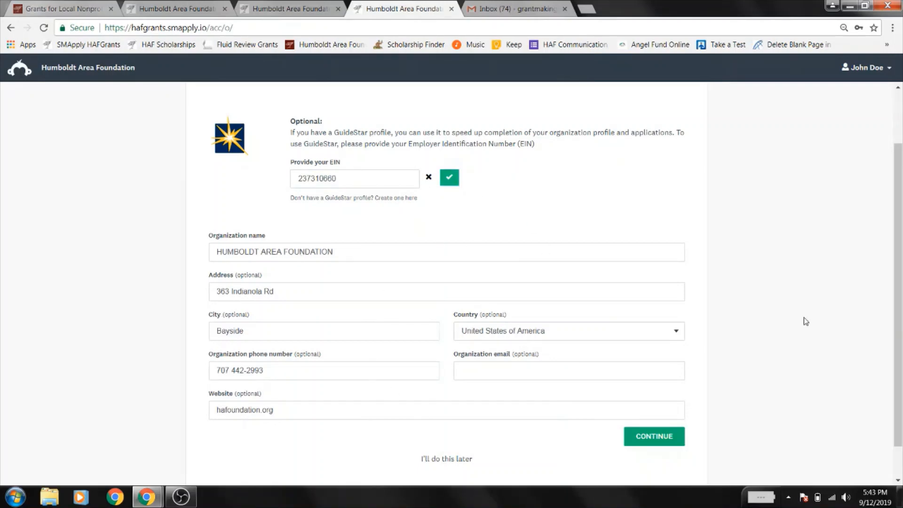
{"action": "scroll", "coordinate": [805, 319], "scroll_direction": "down", "scroll_amount": 1}
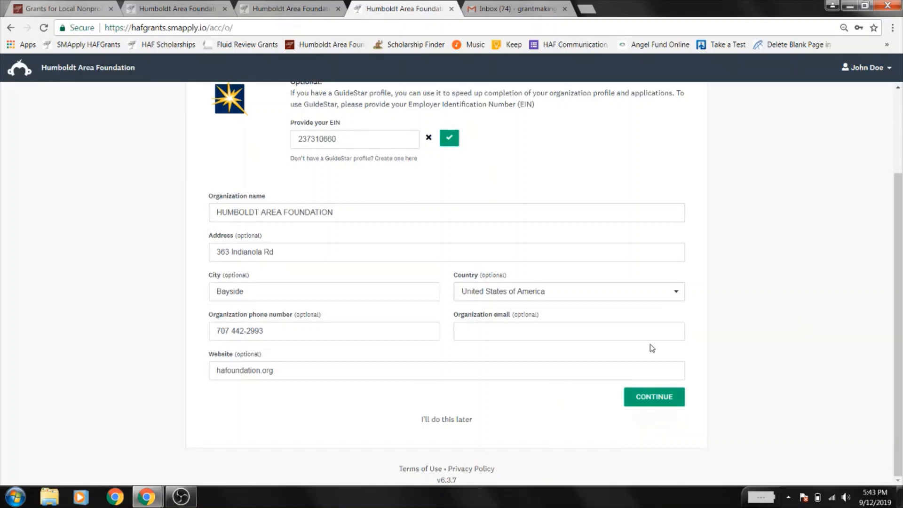
{"action": "left_click", "coordinate": [655, 398]}
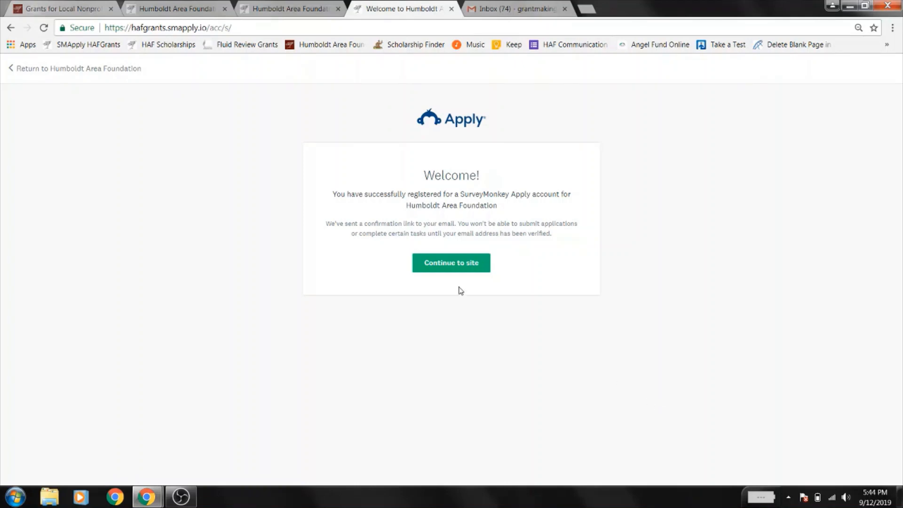
- Continue into the applicant dashboard, then switch to the Gmail inbox
{"action": "left_click", "coordinate": [460, 266]}
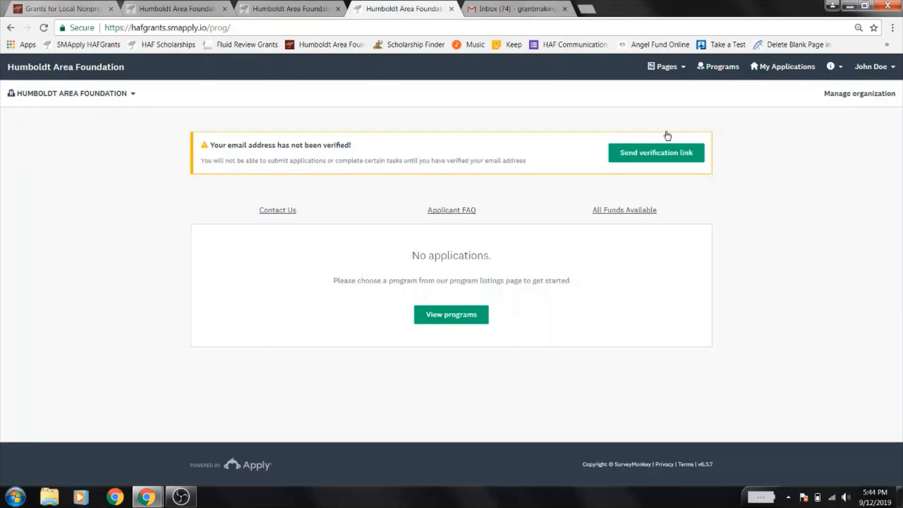
{"action": "left_click", "coordinate": [505, 8]}
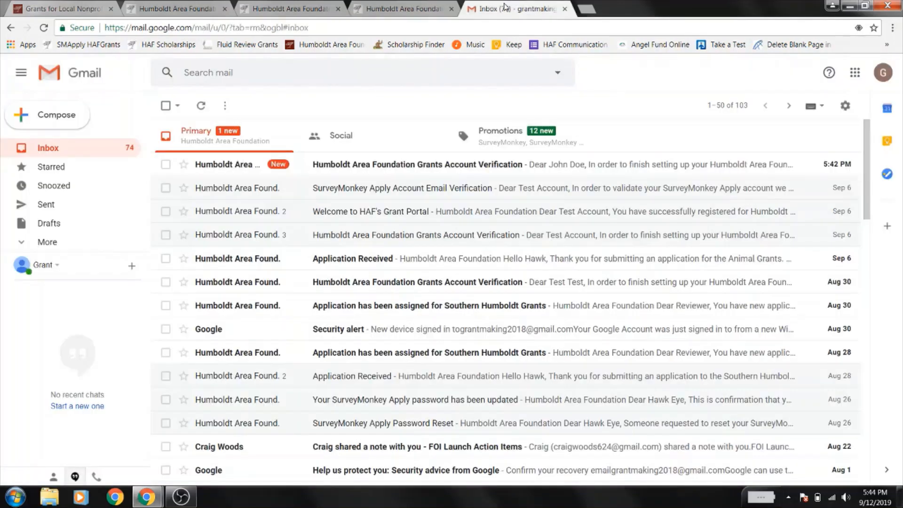
- Confirm the email address from the Humboldt Area Foundation Account Verification message
{"action": "left_click", "coordinate": [385, 172]}
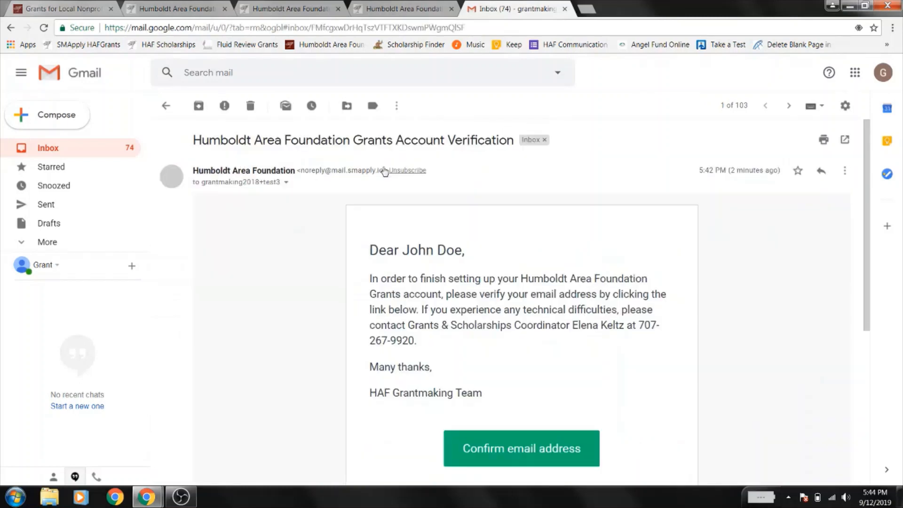
{"action": "scroll", "coordinate": [302, 315], "scroll_direction": "down", "scroll_amount": 1}
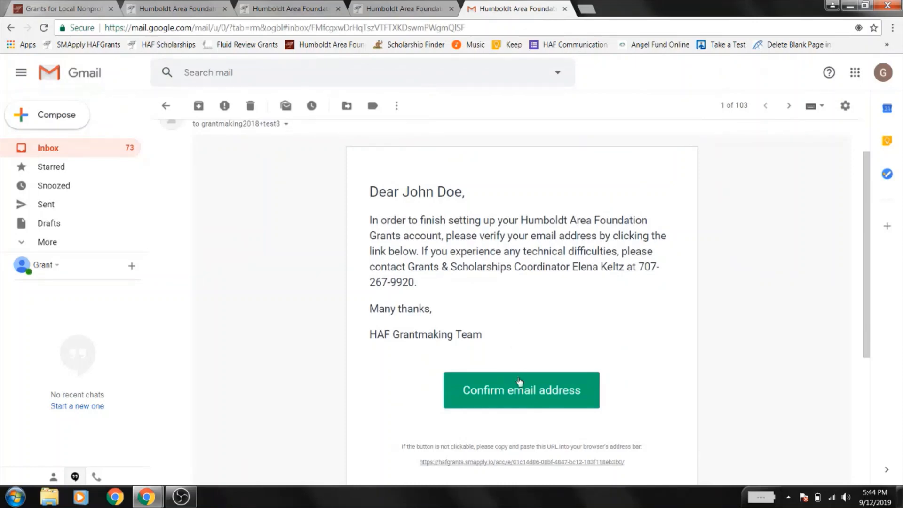
{"action": "left_click", "coordinate": [520, 397]}
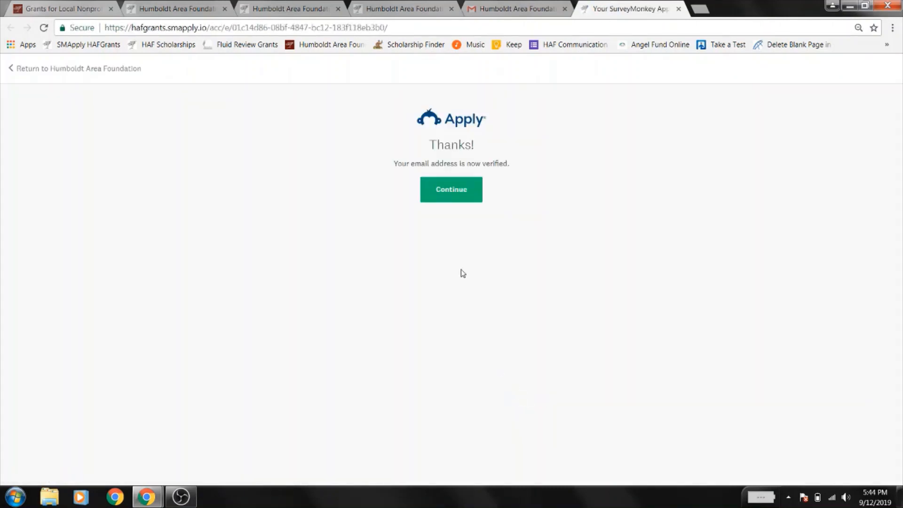
- Enter the applicant site and browse the seven grant program cards, including Animal Grants
{"action": "left_click", "coordinate": [464, 190]}
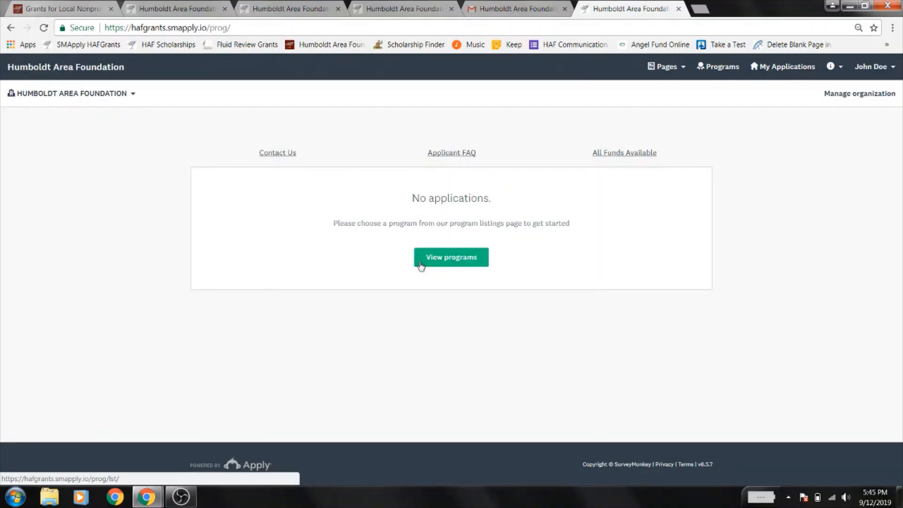
{"action": "left_click", "coordinate": [463, 266]}
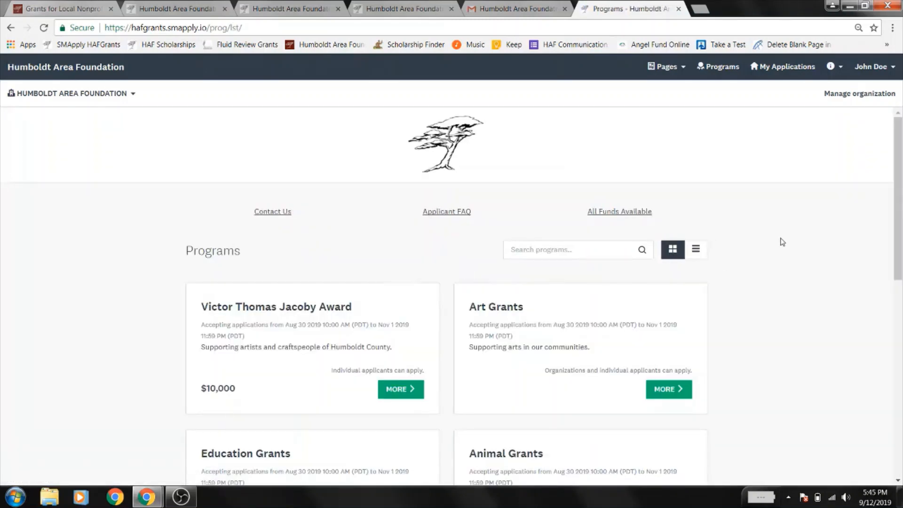
{"action": "scroll", "coordinate": [782, 242], "scroll_direction": "down", "scroll_amount": 10}
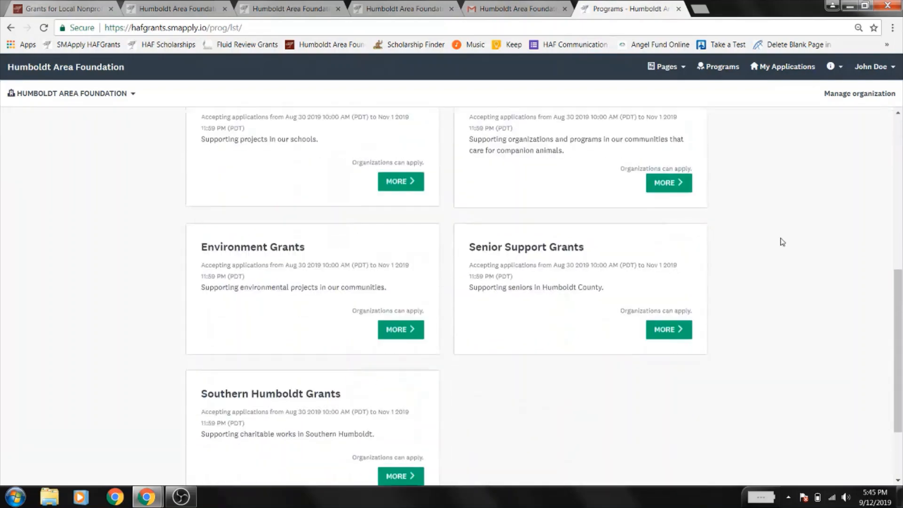
{"action": "scroll", "coordinate": [783, 245], "scroll_direction": "up", "scroll_amount": 8}
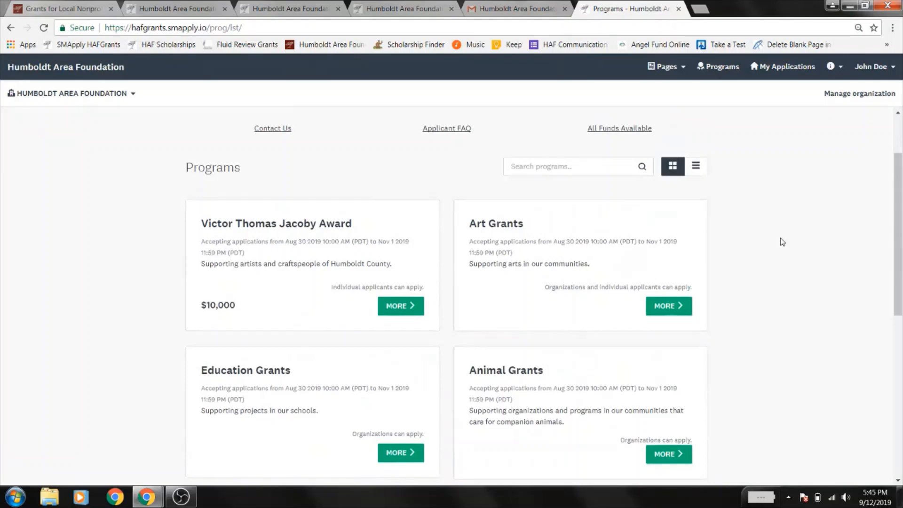
{"action": "scroll", "coordinate": [782, 241], "scroll_direction": "down", "scroll_amount": 1}
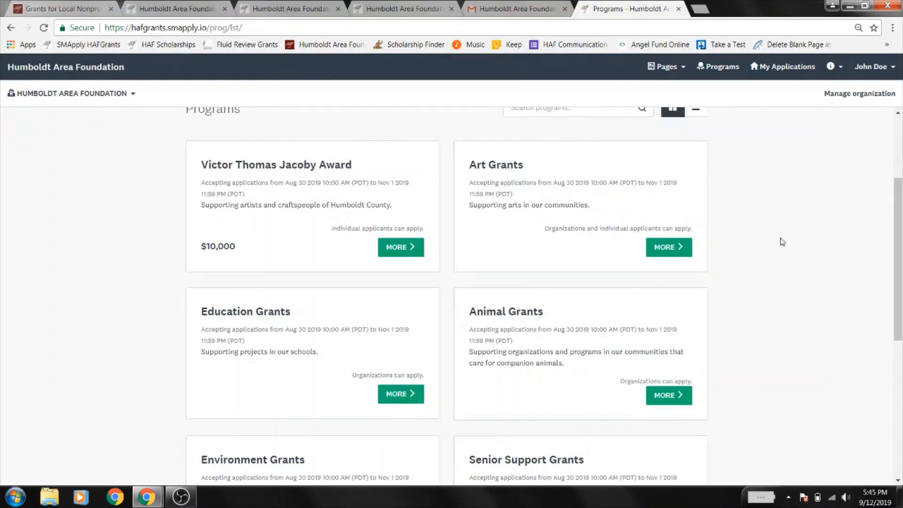
{"action": "scroll", "coordinate": [782, 243], "scroll_direction": "down", "scroll_amount": 6}
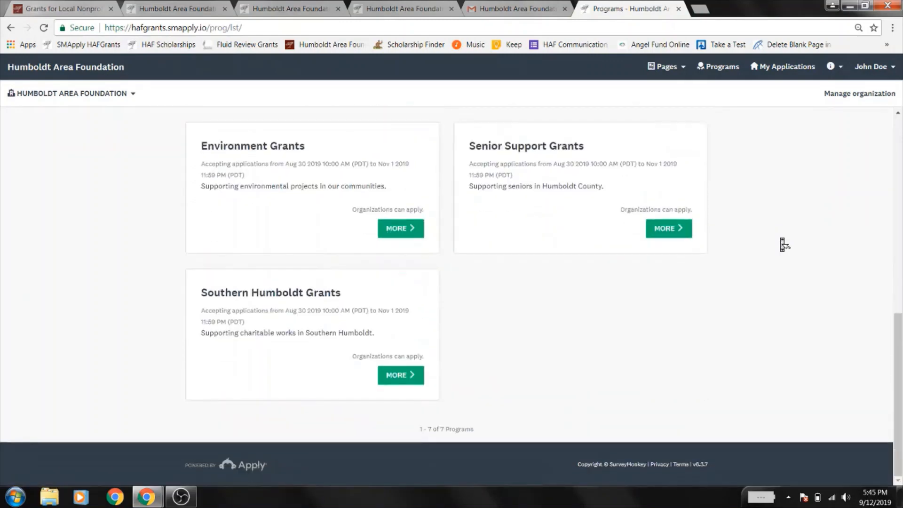
{"action": "scroll", "coordinate": [782, 244], "scroll_direction": "up", "scroll_amount": 8}
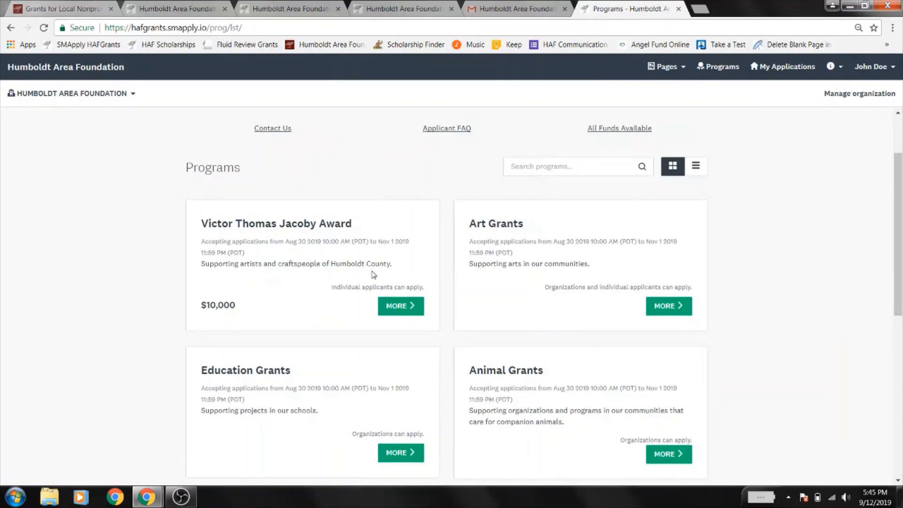
{"action": "left_click", "coordinate": [405, 306]}
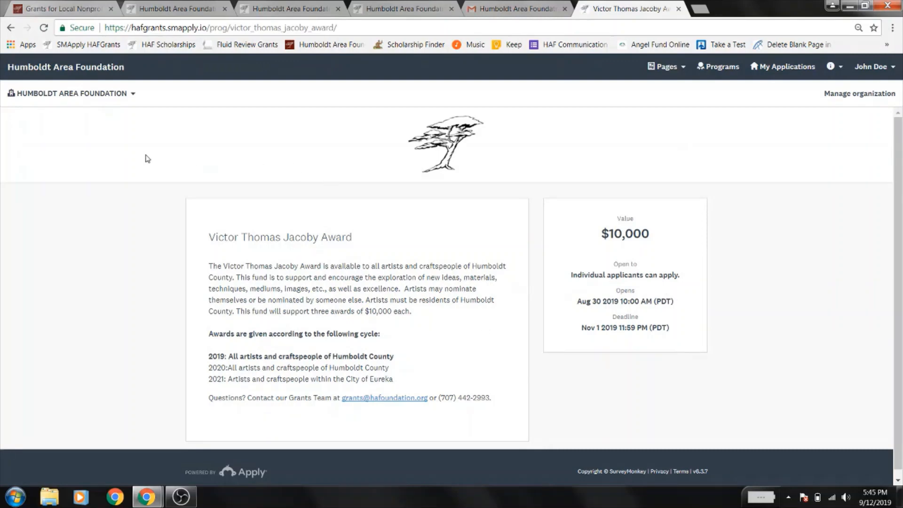
{"action": "left_click", "coordinate": [125, 97]}
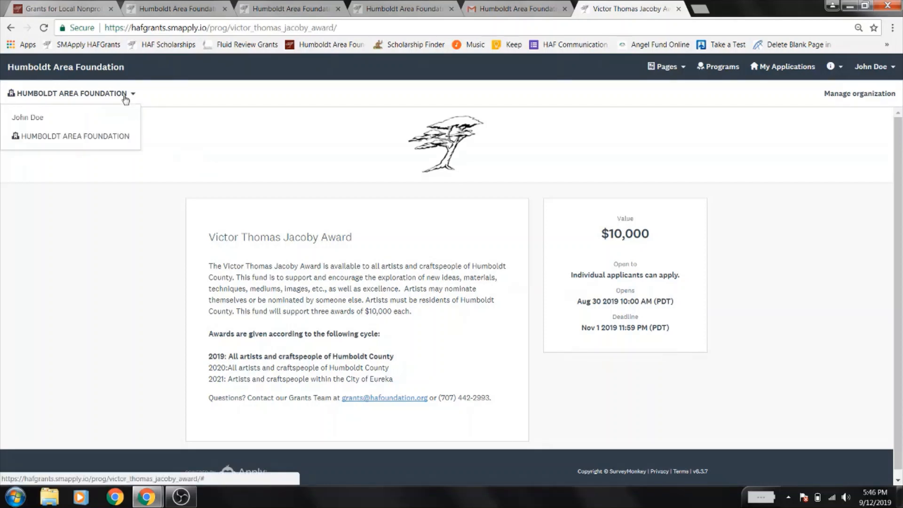
{"action": "left_click", "coordinate": [32, 131]}
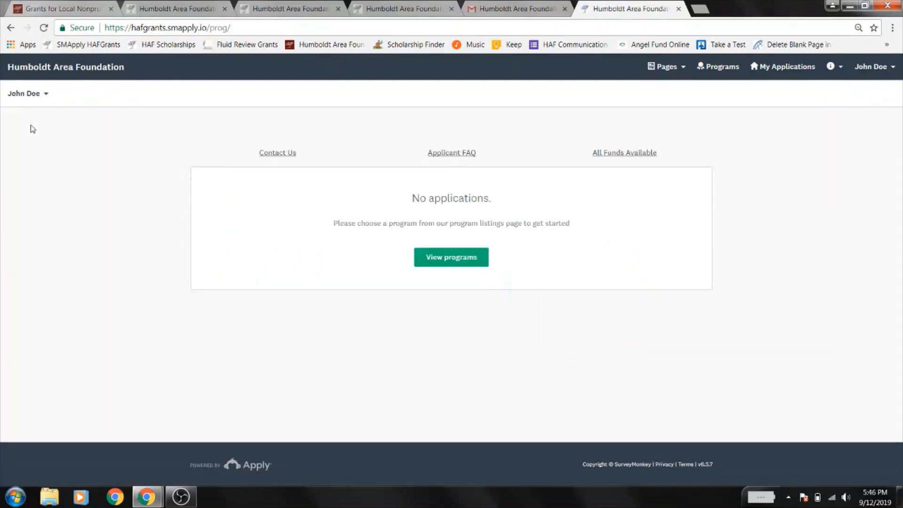
{"action": "left_click", "coordinate": [444, 259]}
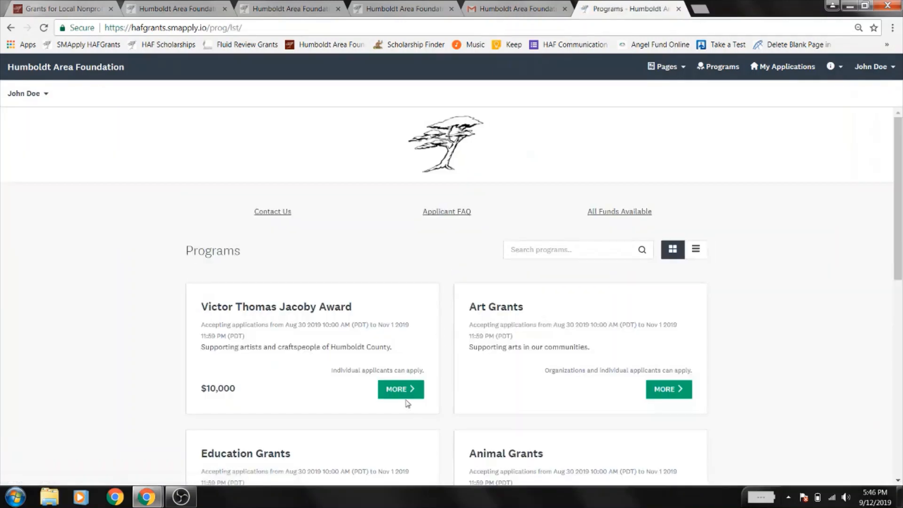
{"action": "left_click", "coordinate": [400, 389]}
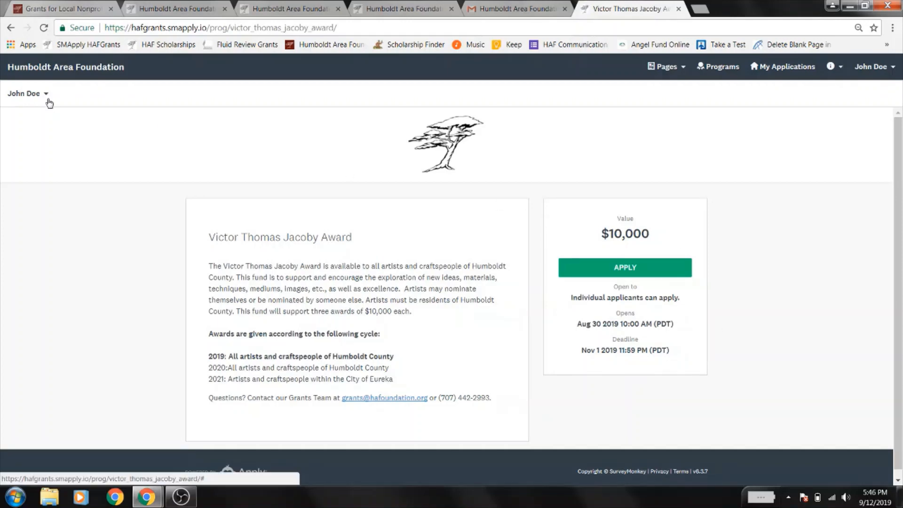
{"action": "left_click", "coordinate": [49, 103]}
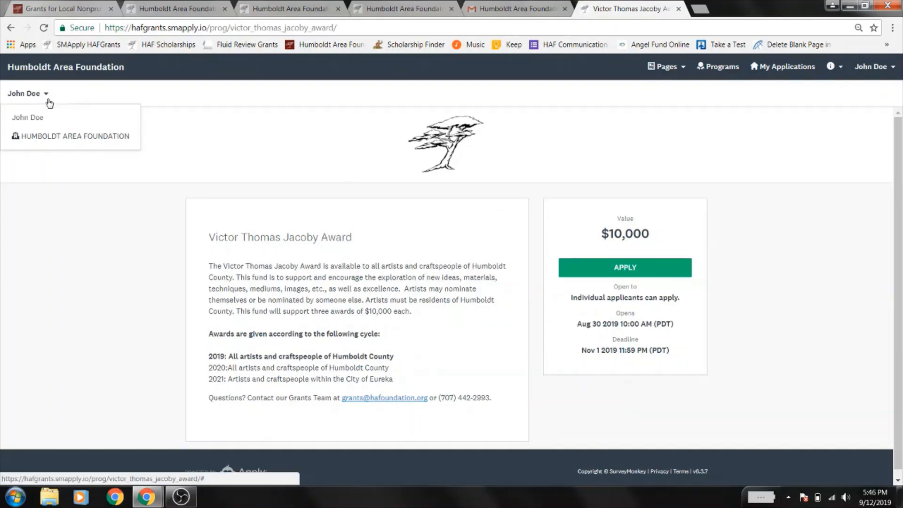
{"action": "left_click", "coordinate": [51, 138]}
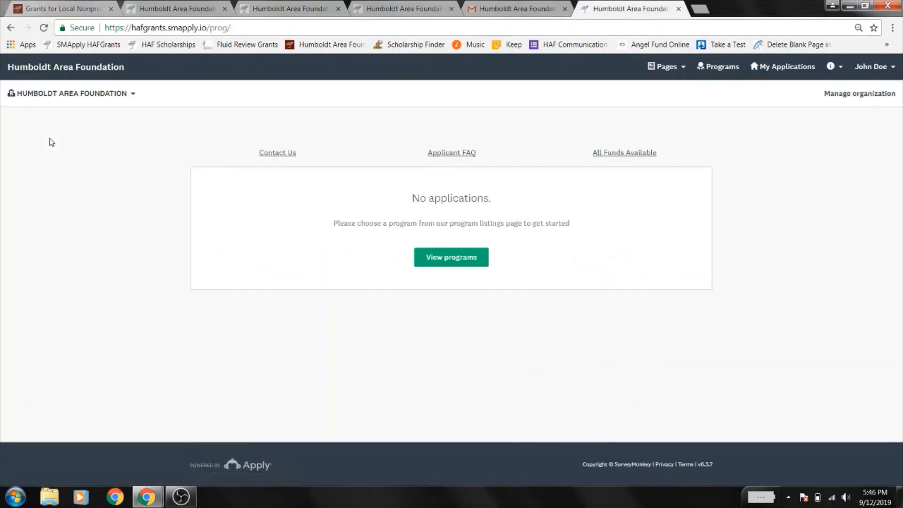
{"action": "left_click", "coordinate": [454, 264]}
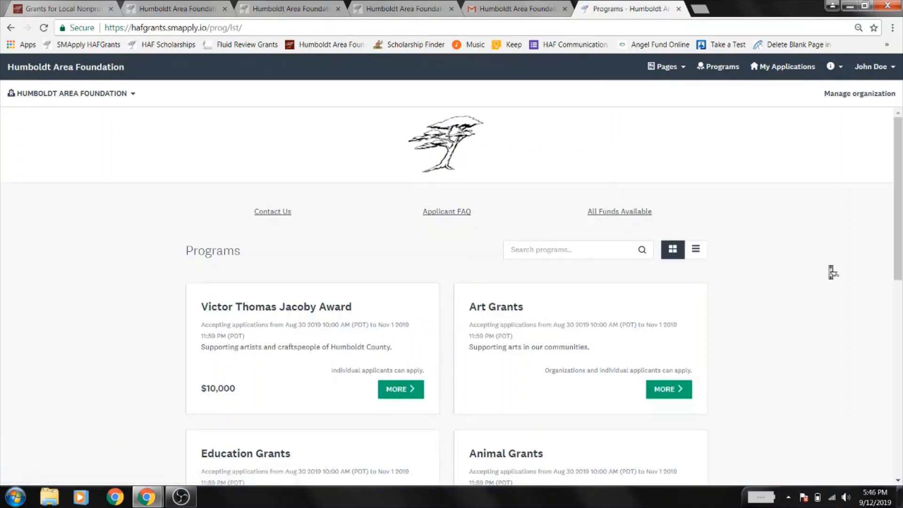
- Open the Animal Grants program details and start a new application
{"action": "scroll", "coordinate": [831, 270], "scroll_direction": "down", "scroll_amount": 4}
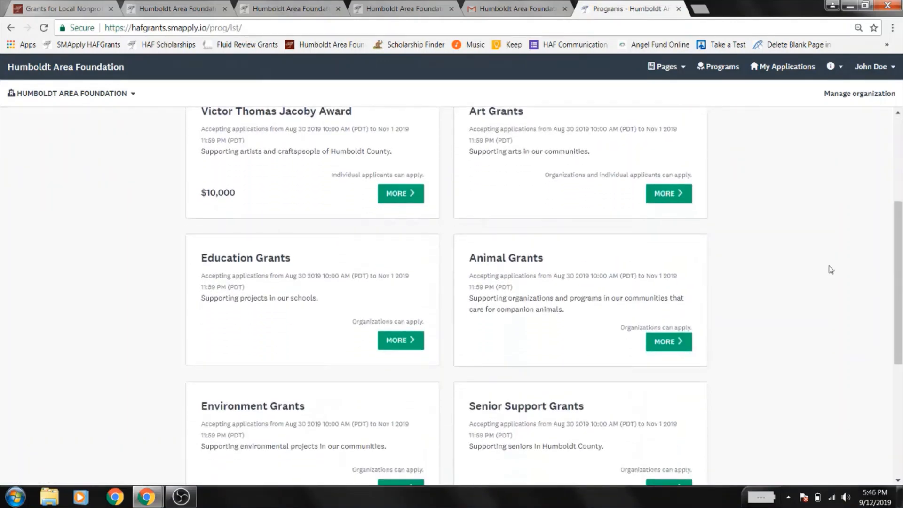
{"action": "left_click", "coordinate": [670, 351]}
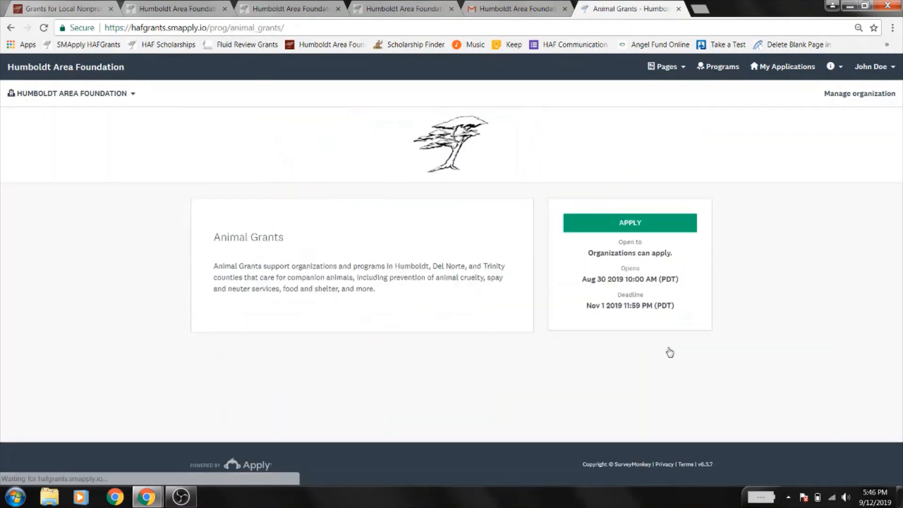
{"action": "left_click", "coordinate": [634, 227]}
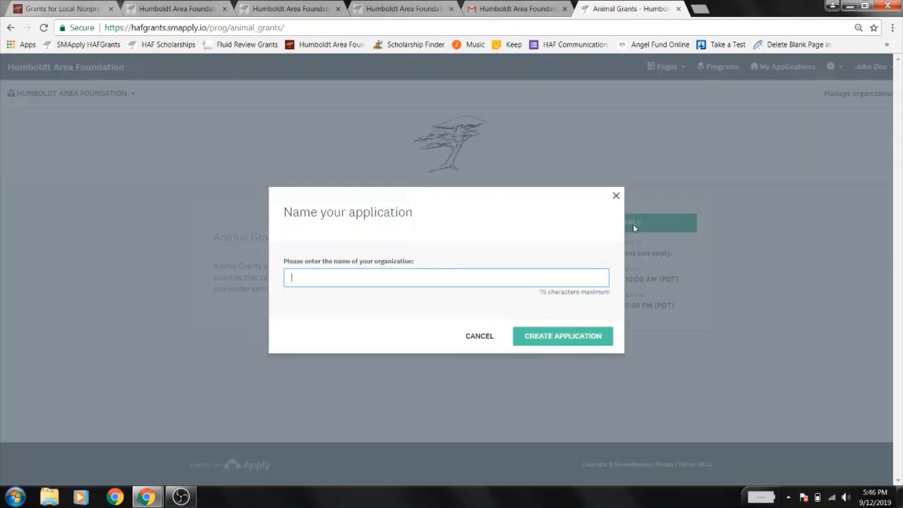
- Name the new Animal Grants application 'Test Humboldt Area Foundation' and create it
{"action": "type", "text": "Test Humbo"}
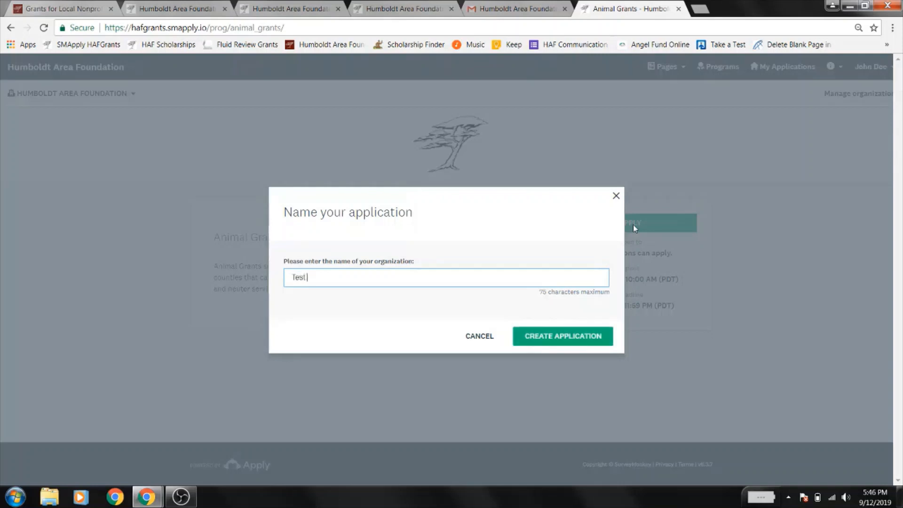
{"action": "type", "text": "ldt Area Foundation"}
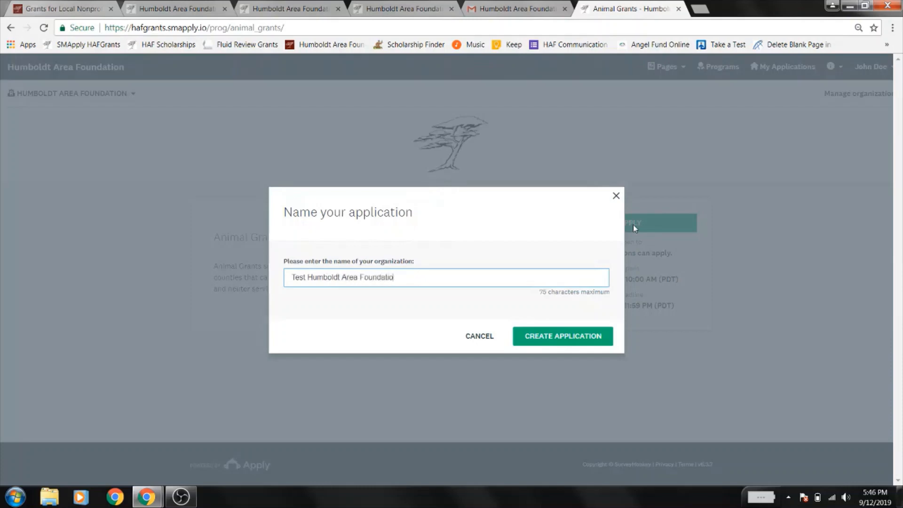
{"action": "left_click", "coordinate": [570, 343]}
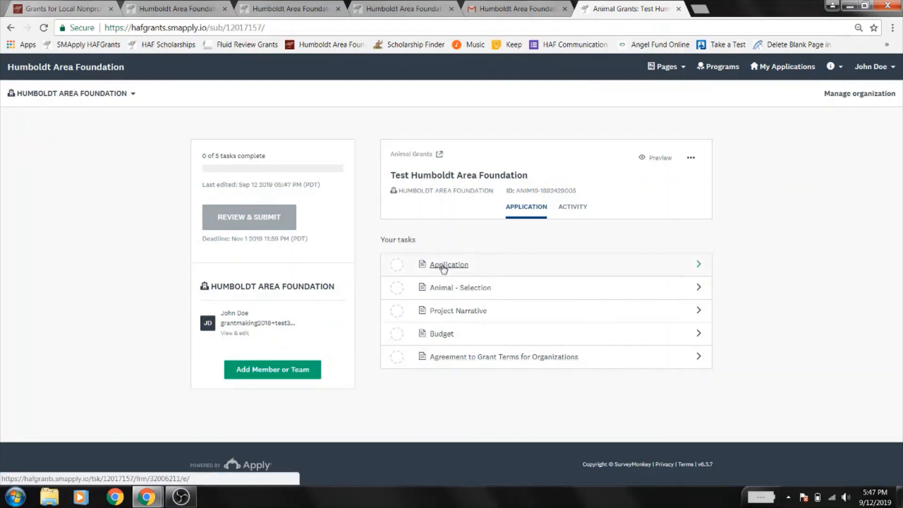
- In the Application form, choose 501(c)3 nonprofit and enter project Test, $1,000 cost, $1,000 requested
{"action": "left_click", "coordinate": [443, 266]}
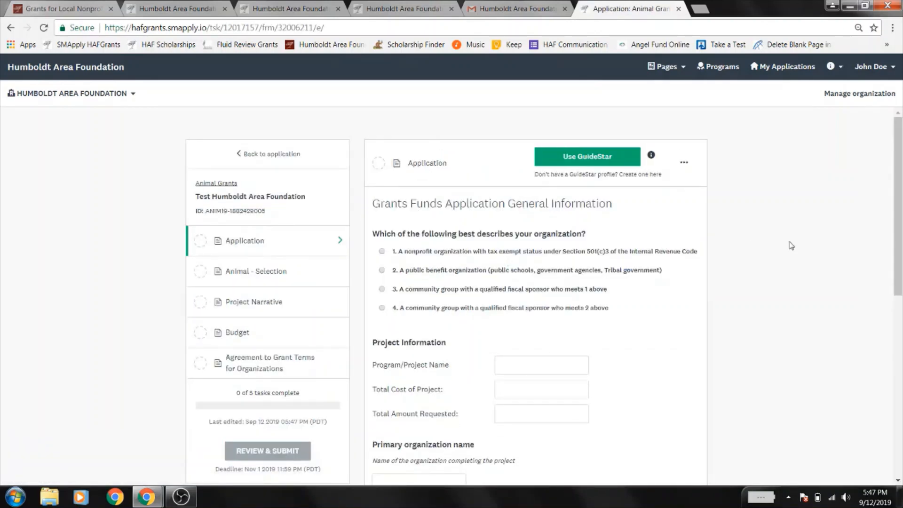
{"action": "scroll", "coordinate": [791, 246], "scroll_direction": "down", "scroll_amount": 10}
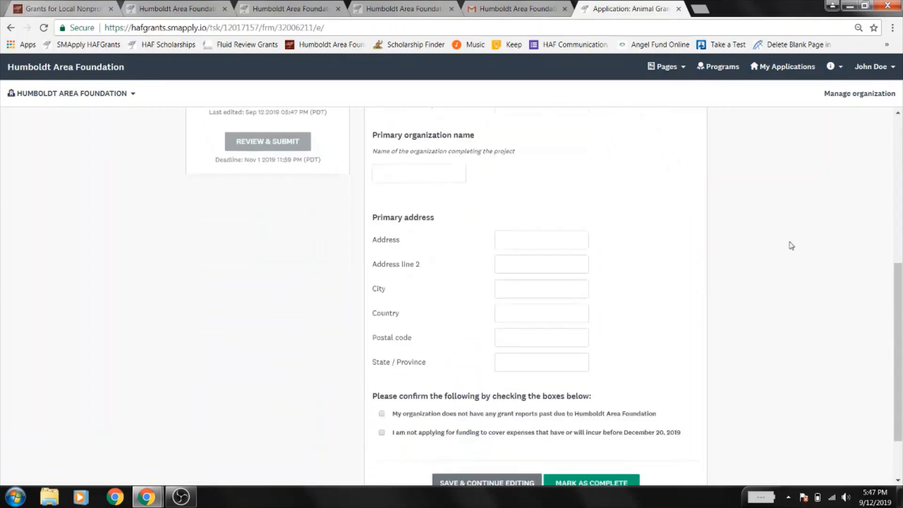
{"action": "scroll", "coordinate": [791, 246], "scroll_direction": "up", "scroll_amount": 10}
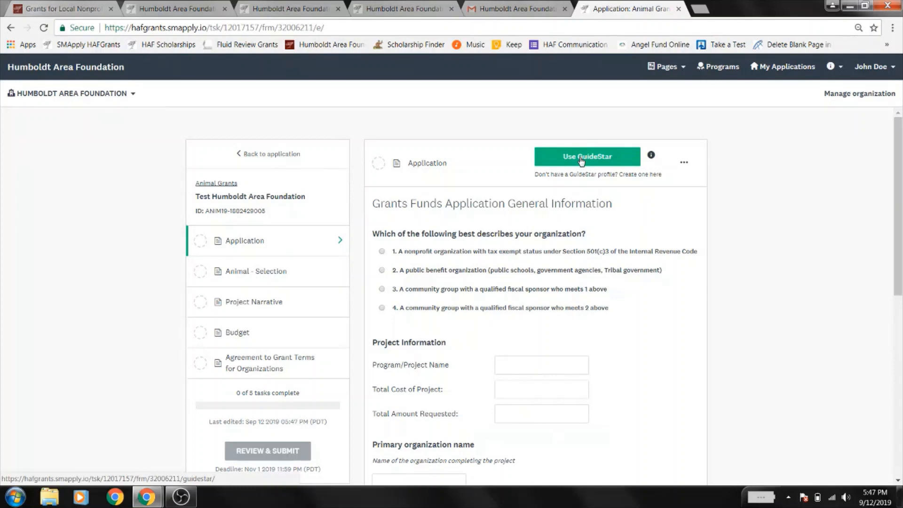
{"action": "scroll", "coordinate": [757, 348], "scroll_direction": "down", "scroll_amount": 1}
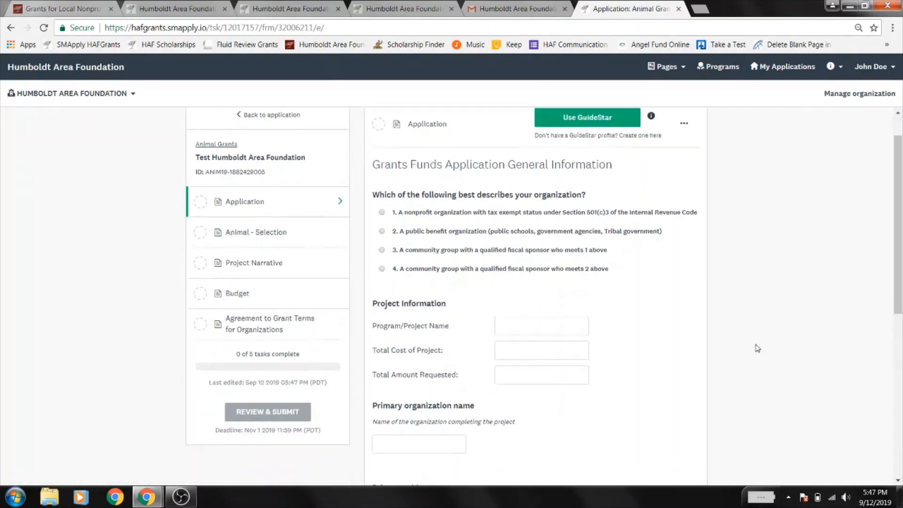
{"action": "left_click", "coordinate": [489, 213]}
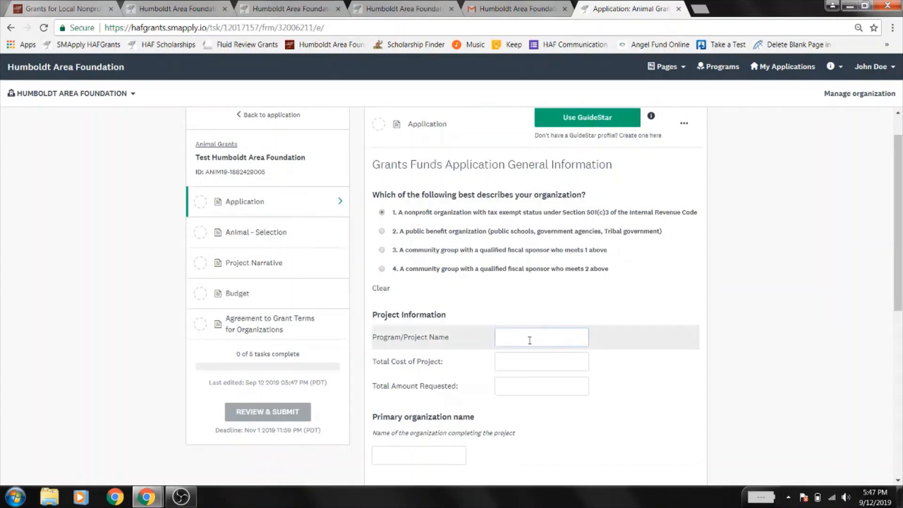
{"action": "type", "text": "Test"}
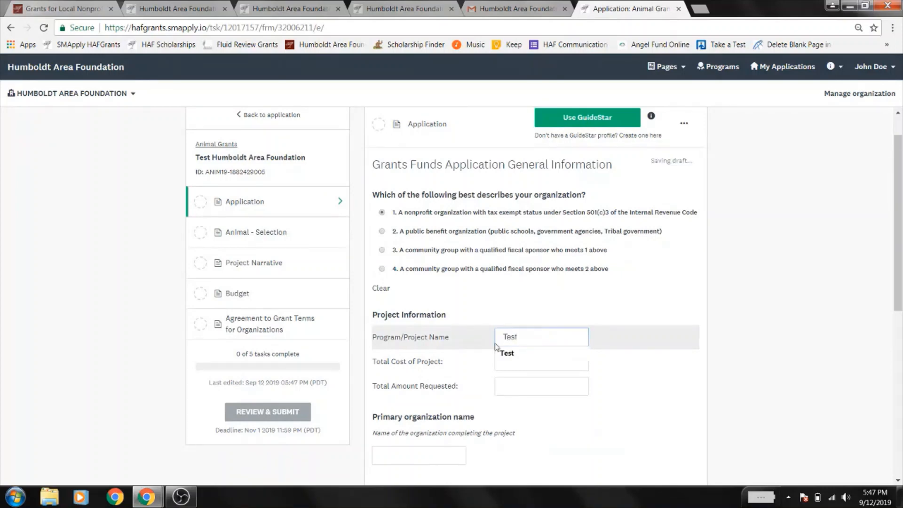
{"action": "key", "text": "Tab"}
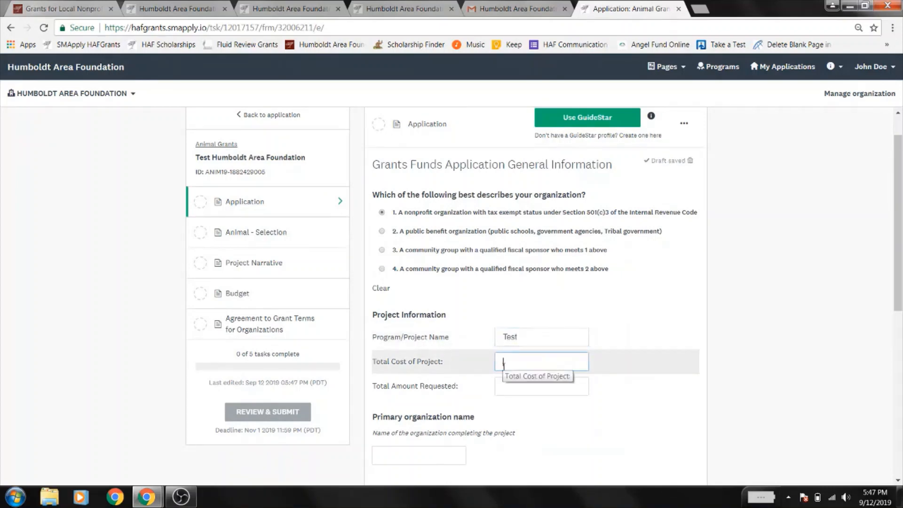
{"action": "type", "text": "$1,000"}
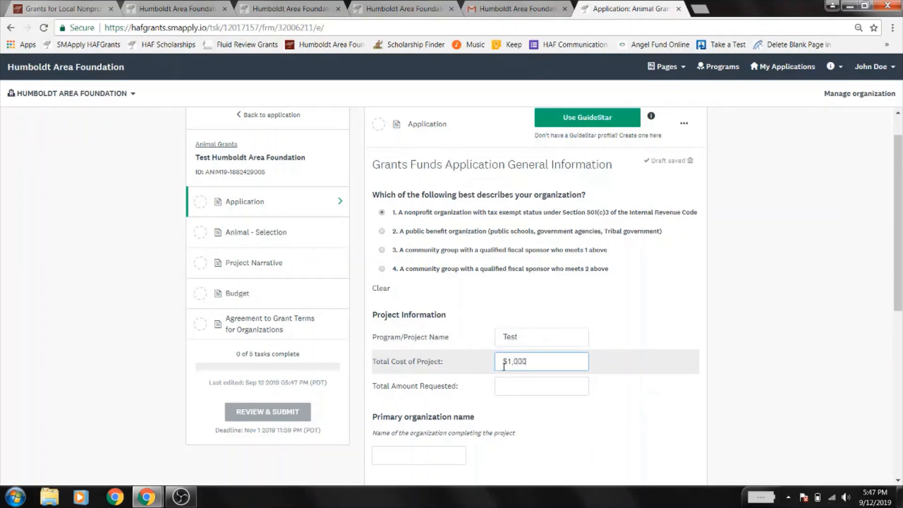
{"action": "key", "text": "Tab"}
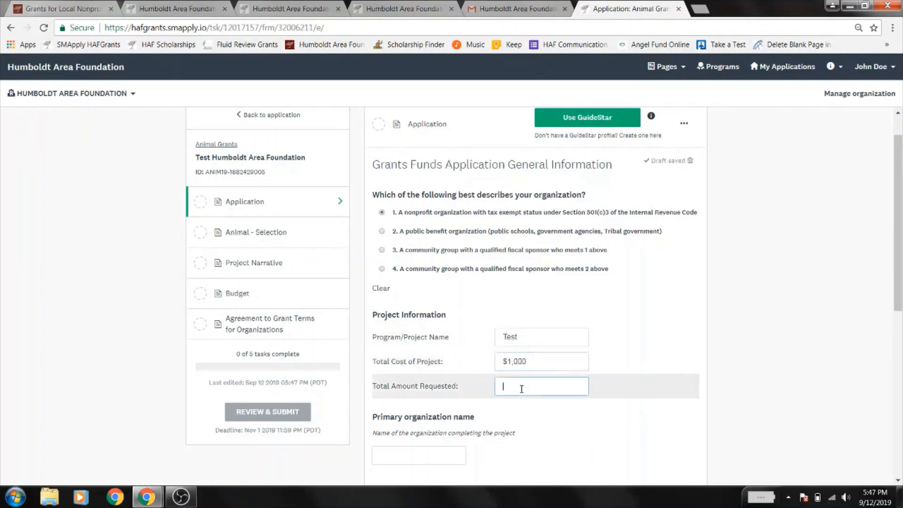
{"action": "type", "text": "$1,000"}
- Enter organization name 'Test Humboldt Area Foundation' and autofill the primary address from '363'
{"action": "scroll", "coordinate": [523, 395], "scroll_direction": "down", "scroll_amount": 2}
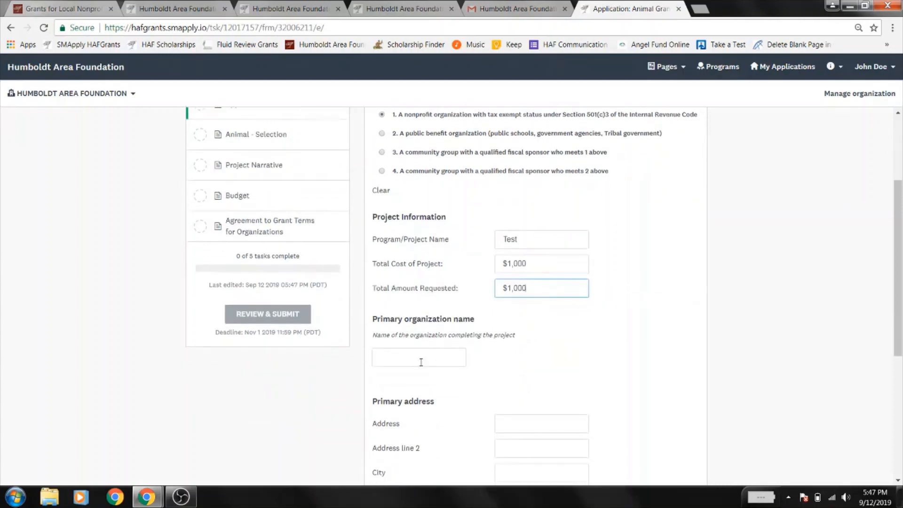
{"action": "left_click", "coordinate": [421, 362]}
{"action": "type", "text": "Test H"}
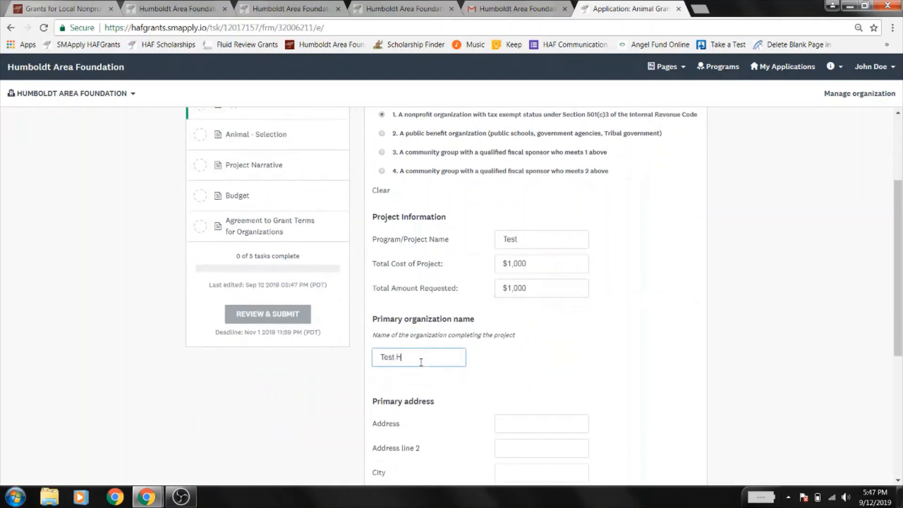
{"action": "type", "text": "umboldt Area Foundation"}
{"action": "scroll", "coordinate": [420, 366], "scroll_direction": "down", "scroll_amount": 3}
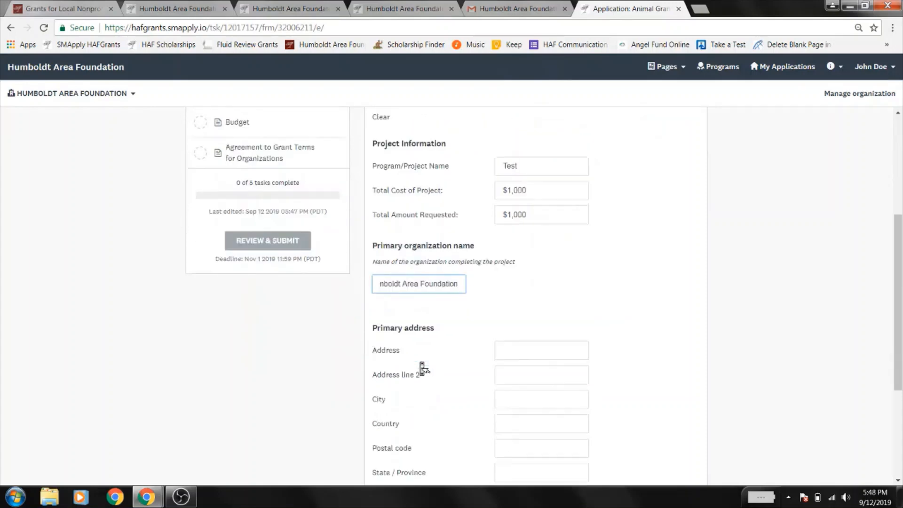
{"action": "left_click", "coordinate": [553, 275]}
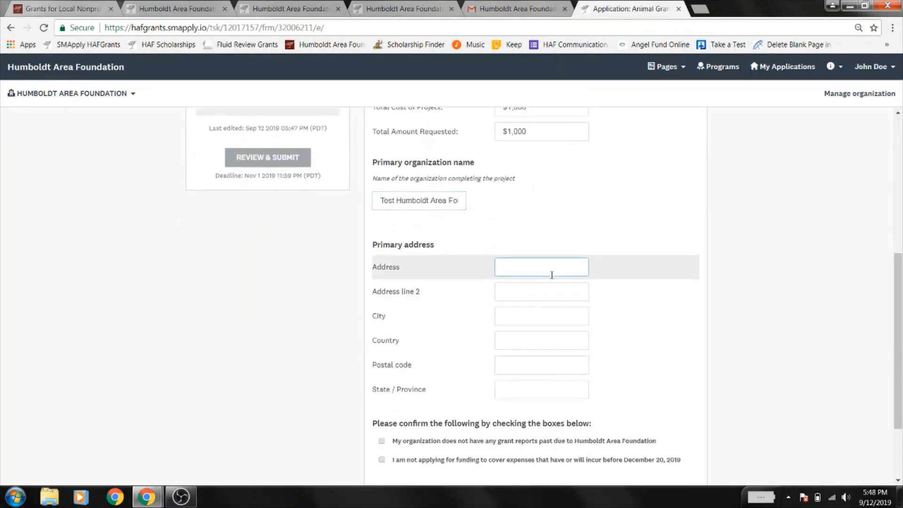
{"action": "type", "text": "363"}
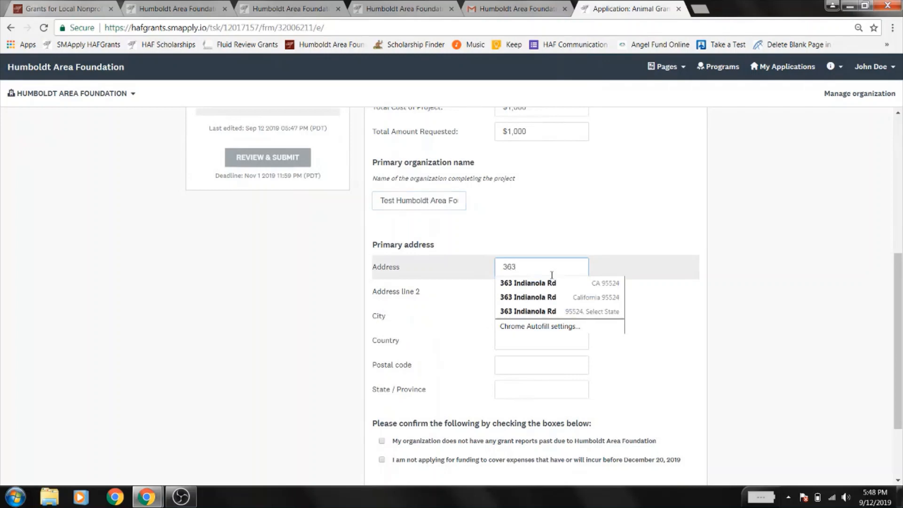
{"action": "left_click", "coordinate": [546, 283]}
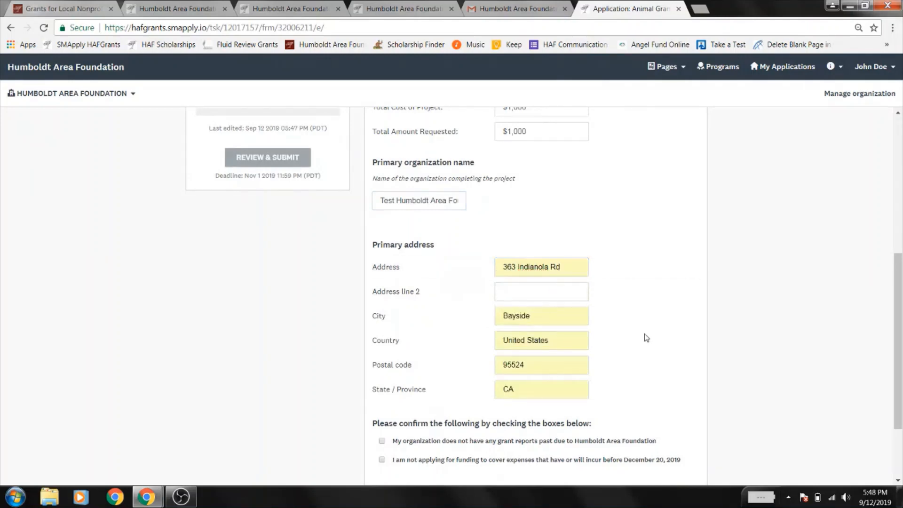
{"action": "scroll", "coordinate": [646, 337], "scroll_direction": "down", "scroll_amount": 3}
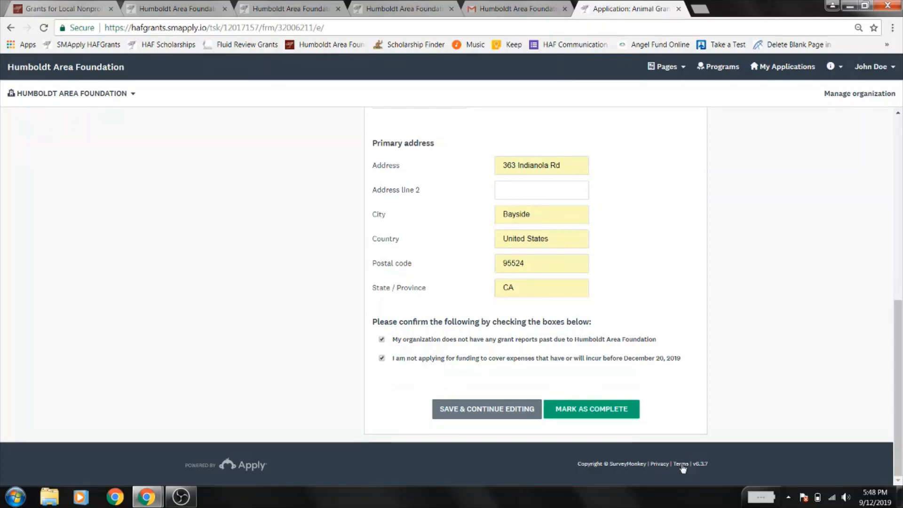
- Mark the Application task complete, review its summary, and dismiss the actions menu without editing
{"action": "left_click", "coordinate": [585, 420]}
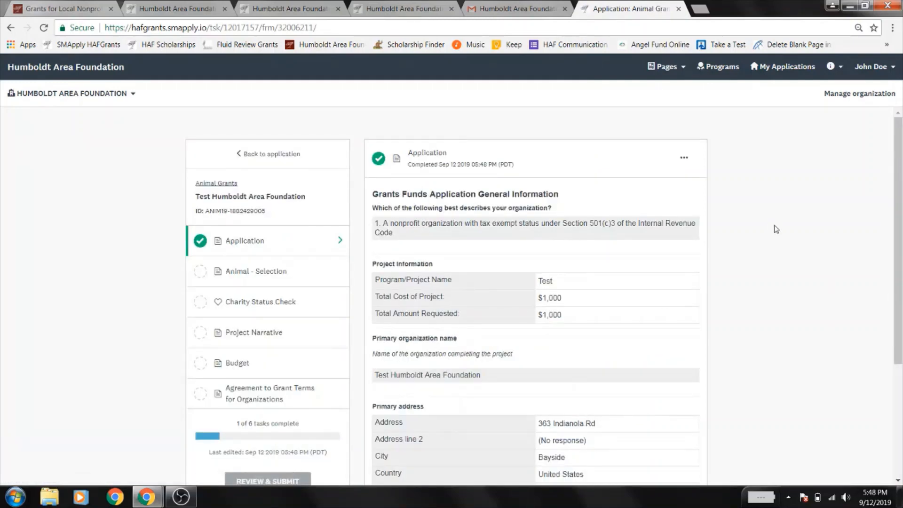
{"action": "scroll", "coordinate": [776, 229], "scroll_direction": "down", "scroll_amount": 4}
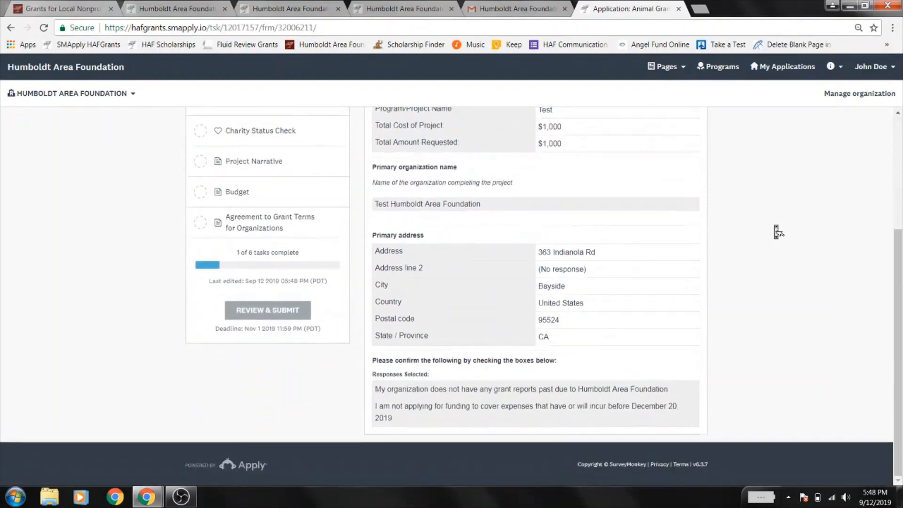
{"action": "scroll", "coordinate": [778, 232], "scroll_direction": "up", "scroll_amount": 4}
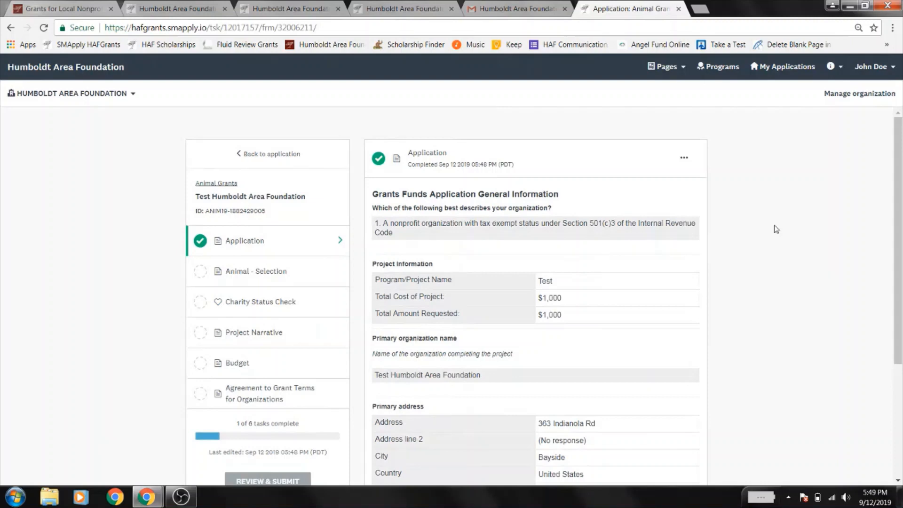
{"action": "left_click", "coordinate": [684, 160]}
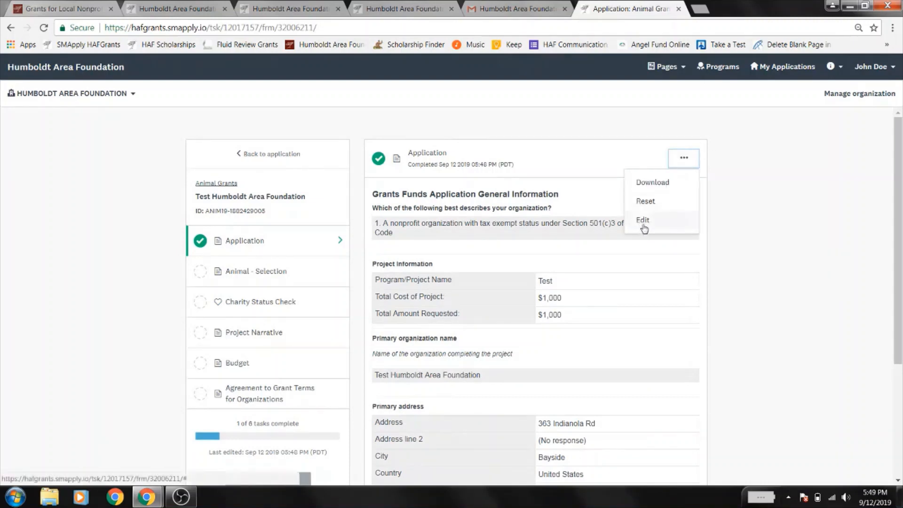
{"action": "left_click", "coordinate": [784, 232]}
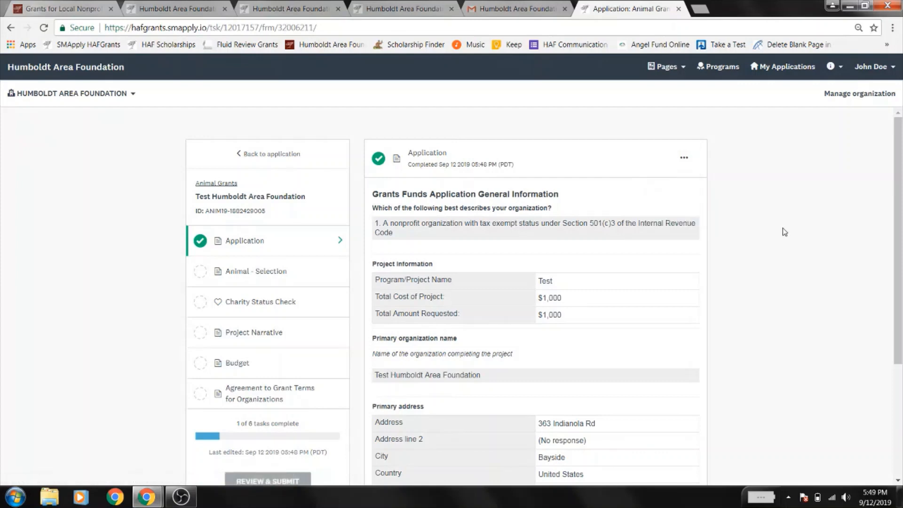
- Select the Andrew & Bertha Pon Memorial Fund for Animal Welfare, complete Animal - Selection, then open Project Narrative
{"action": "left_click", "coordinate": [258, 273]}
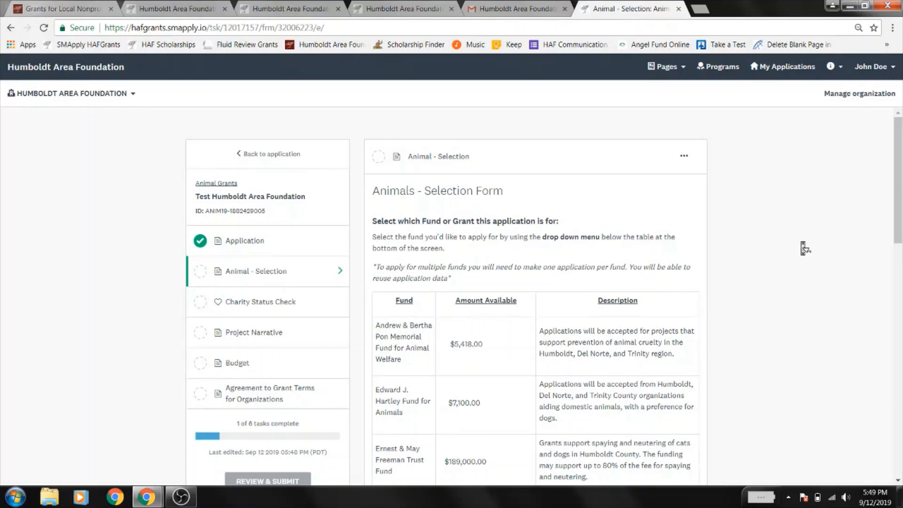
{"action": "scroll", "coordinate": [804, 247], "scroll_direction": "down", "scroll_amount": 1}
{"action": "scroll", "coordinate": [805, 247], "scroll_direction": "down", "scroll_amount": 5}
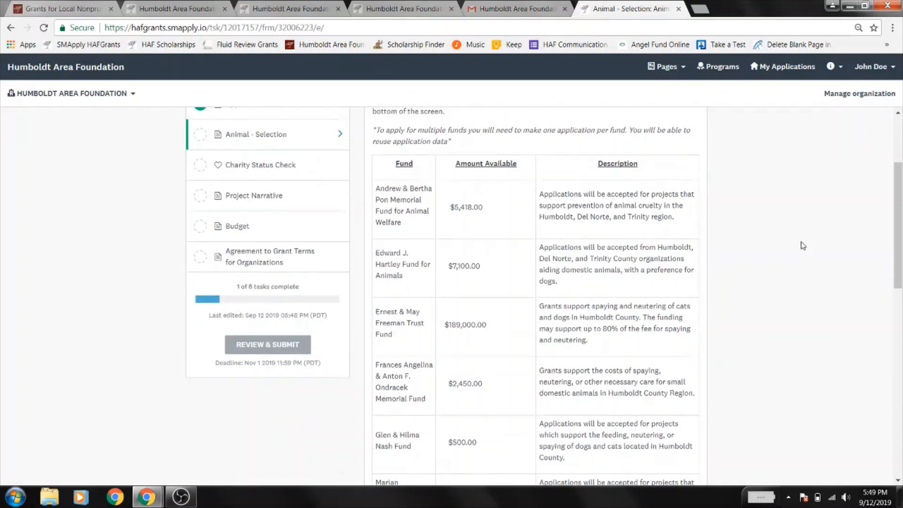
{"action": "scroll", "coordinate": [804, 247], "scroll_direction": "down", "scroll_amount": 10}
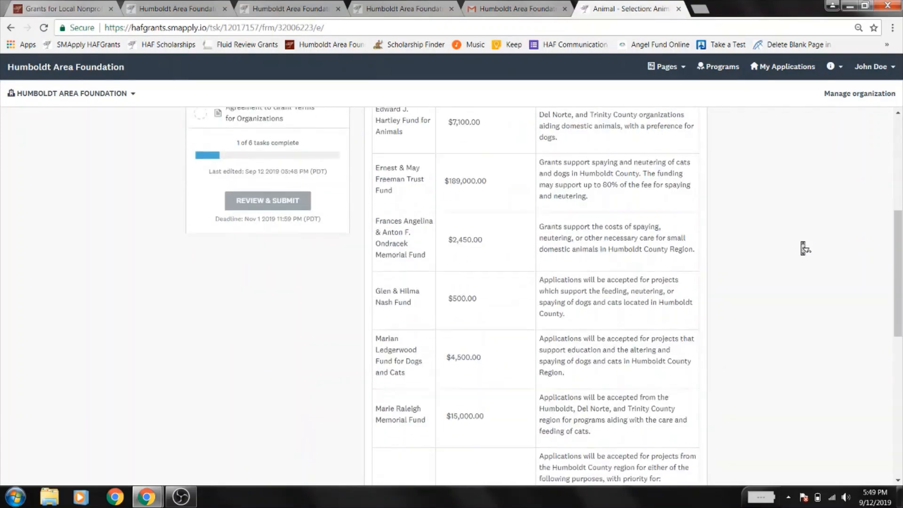
{"action": "scroll", "coordinate": [805, 248], "scroll_direction": "down", "scroll_amount": 14}
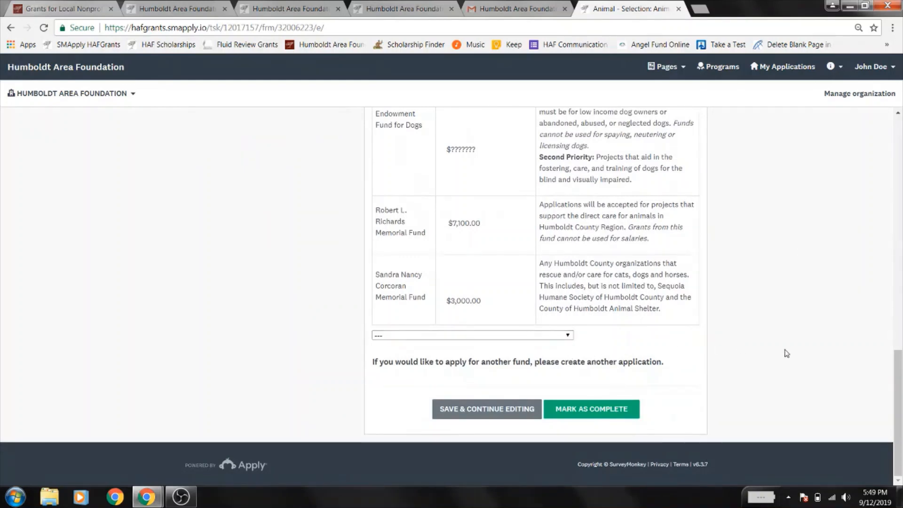
{"action": "scroll", "coordinate": [786, 352], "scroll_direction": "up", "scroll_amount": 15}
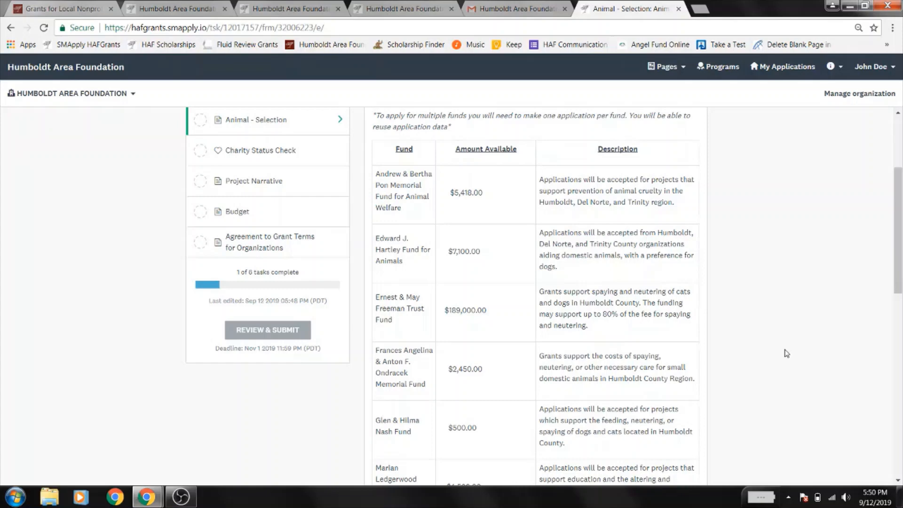
{"action": "scroll", "coordinate": [786, 353], "scroll_direction": "down", "scroll_amount": 10}
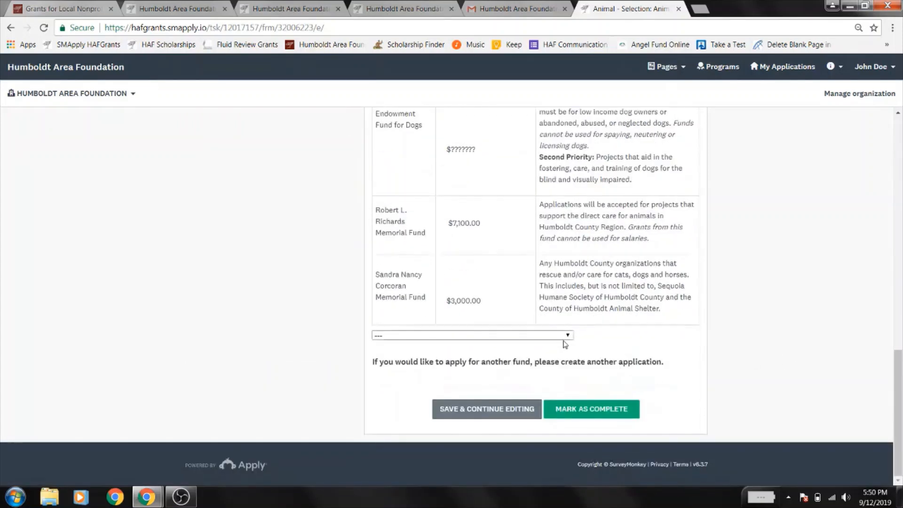
{"action": "left_click", "coordinate": [556, 335]}
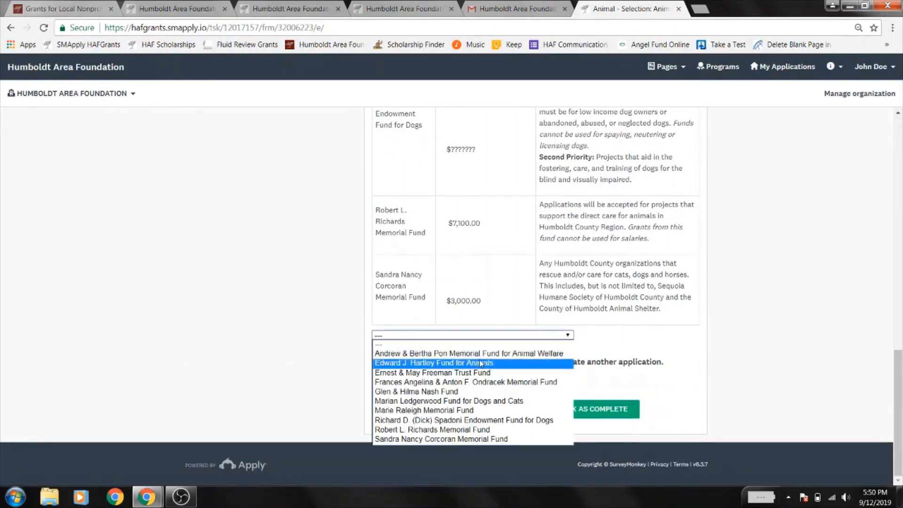
{"action": "left_click", "coordinate": [480, 353]}
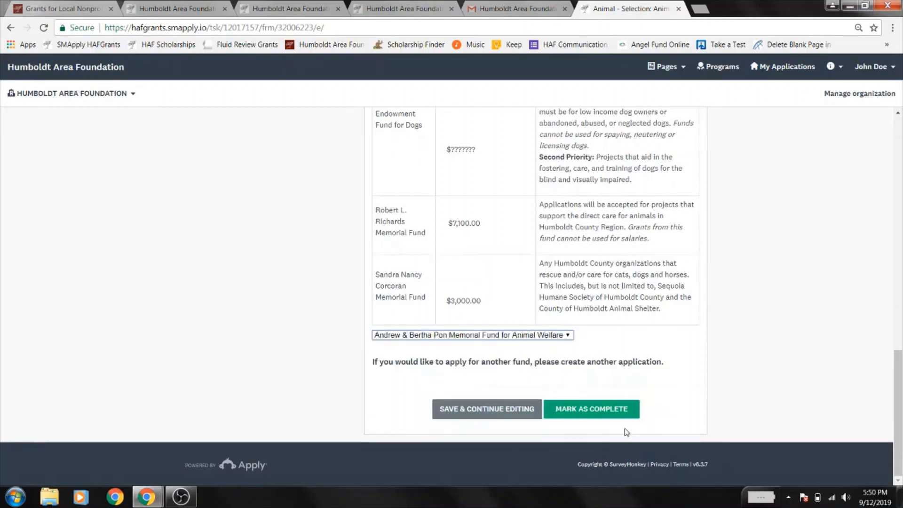
{"action": "left_click", "coordinate": [610, 414]}
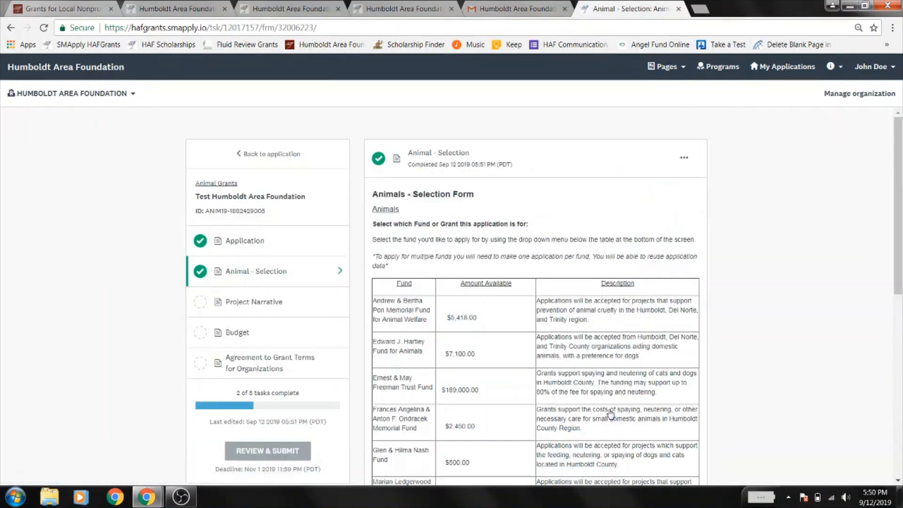
{"action": "left_click", "coordinate": [272, 305]}
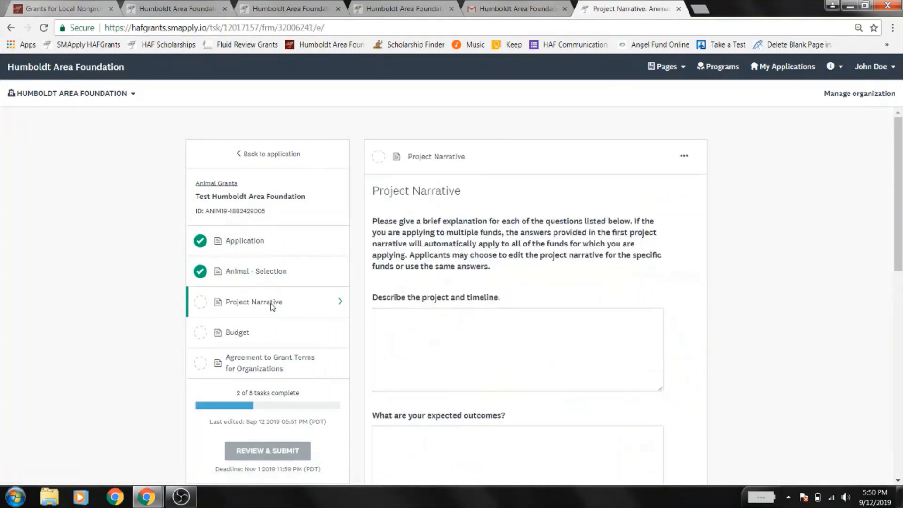
- Answer all five narrative questions with 'Test' and mark Project Narrative complete
{"action": "left_click", "coordinate": [540, 372]}
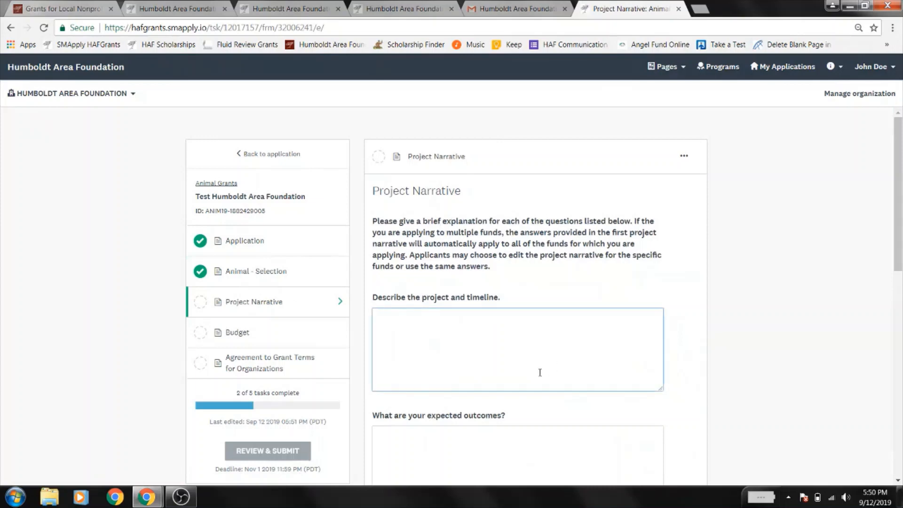
{"action": "type", "text": "Test"}
{"action": "left_click", "coordinate": [496, 474]}
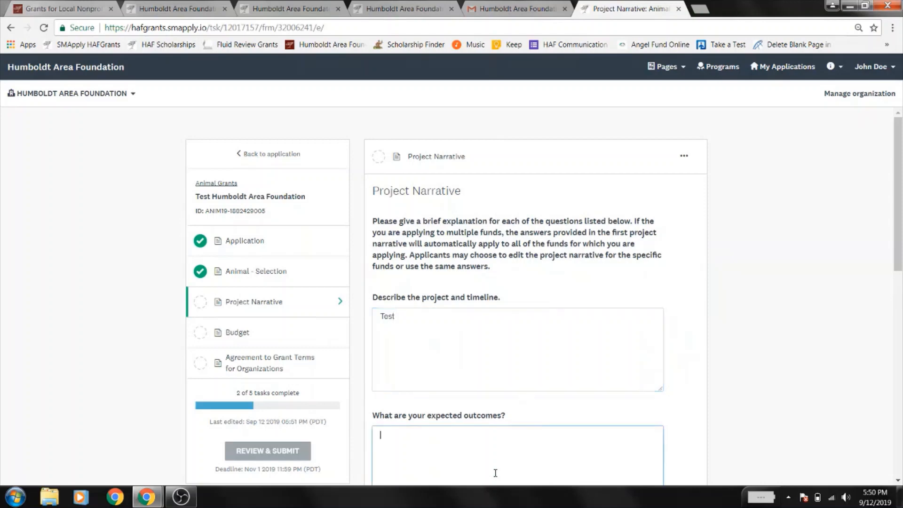
{"action": "type", "text": "Test"}
{"action": "scroll", "coordinate": [496, 477], "scroll_direction": "down", "scroll_amount": 3}
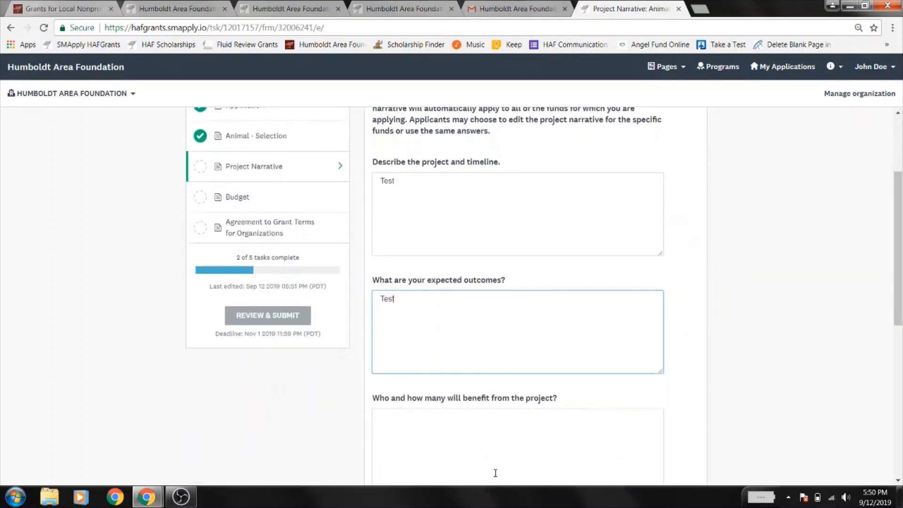
{"action": "left_click", "coordinate": [491, 438]}
{"action": "type", "text": "Test"}
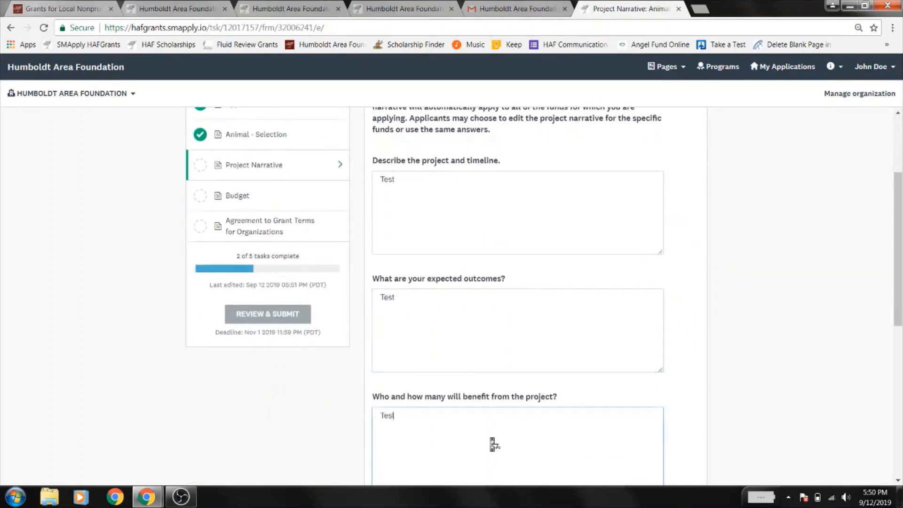
{"action": "scroll", "coordinate": [491, 438], "scroll_direction": "down", "scroll_amount": 4}
{"action": "left_click", "coordinate": [490, 381]}
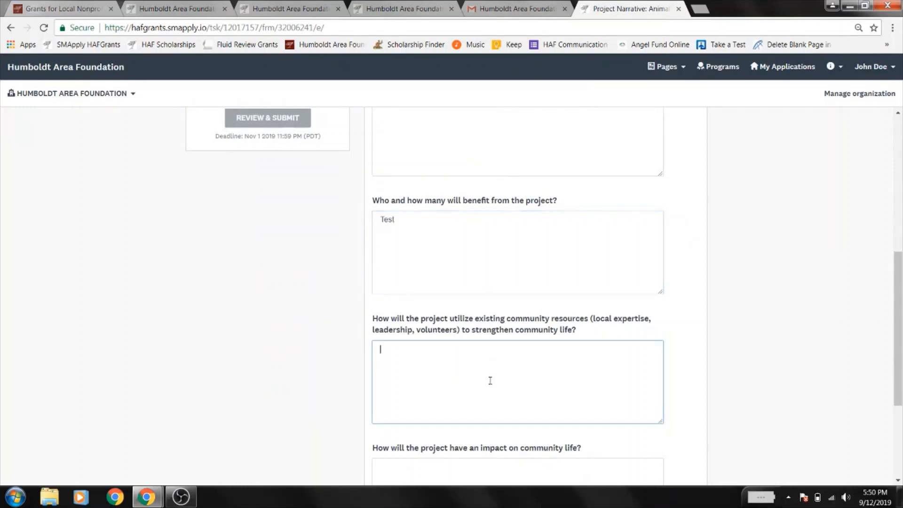
{"action": "type", "text": "Test"}
{"action": "scroll", "coordinate": [491, 387], "scroll_direction": "down", "scroll_amount": 3}
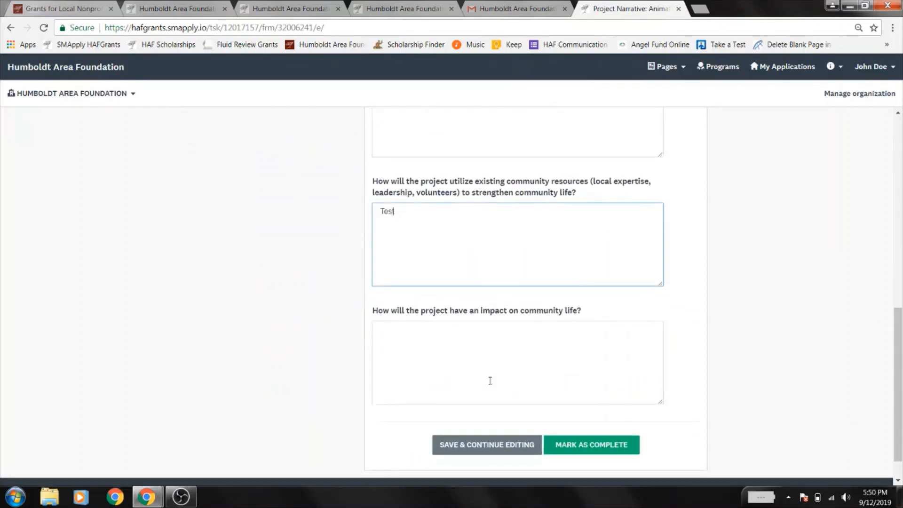
{"action": "left_click", "coordinate": [490, 380]}
{"action": "type", "text": "Test"}
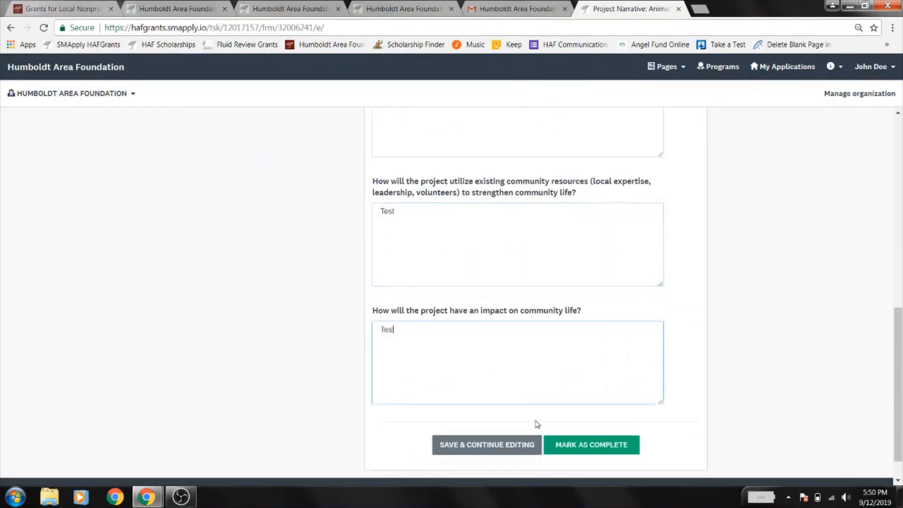
{"action": "left_click", "coordinate": [560, 449]}
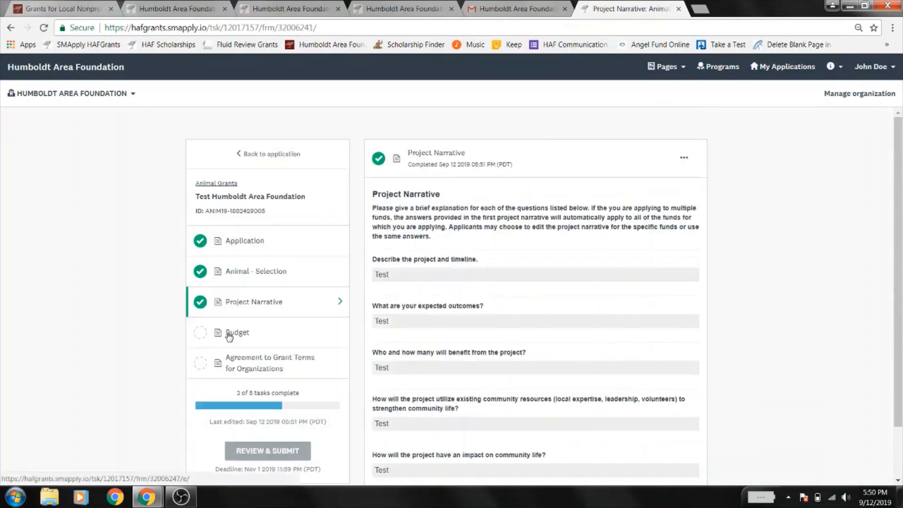
- Fill budget row 1 with Test, $1,000, N/A, N/A and total 1,000, then mark Budget complete
{"action": "left_click", "coordinate": [229, 335]}
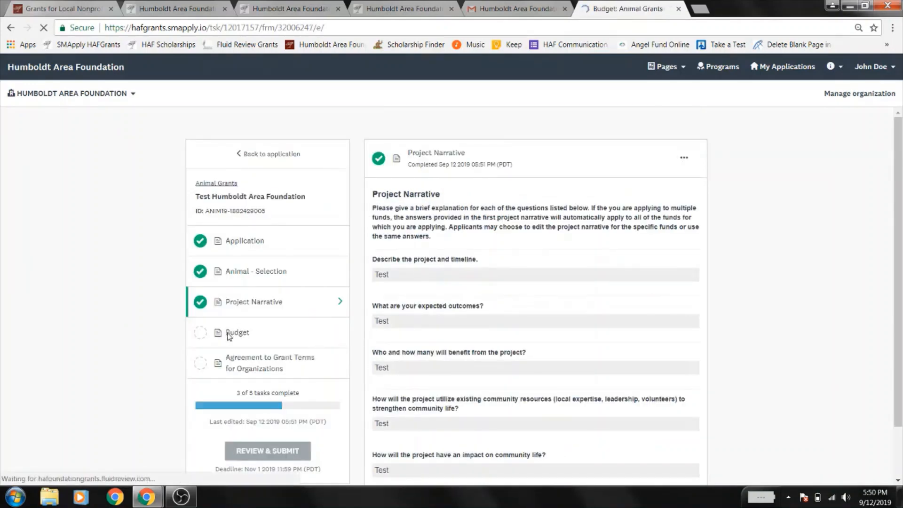
{"action": "scroll", "coordinate": [469, 230], "scroll_direction": "down", "scroll_amount": 3}
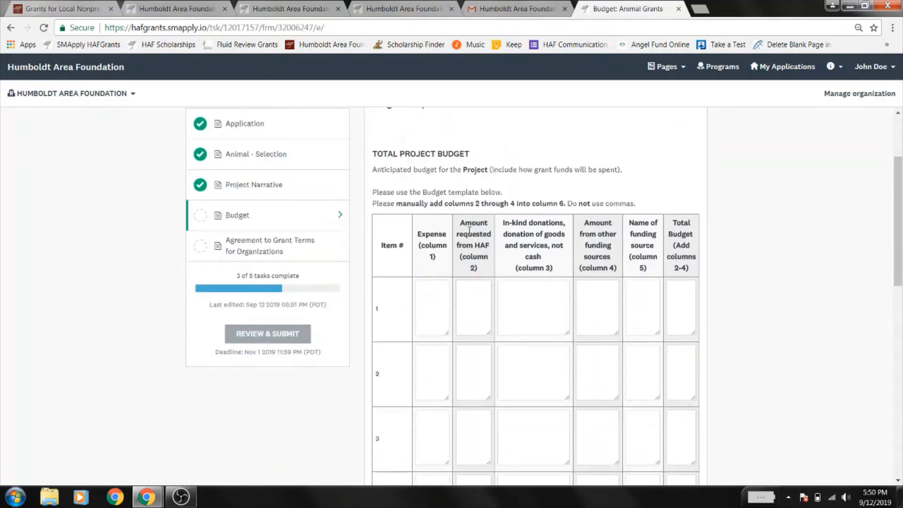
{"action": "type", "text": "Test"}
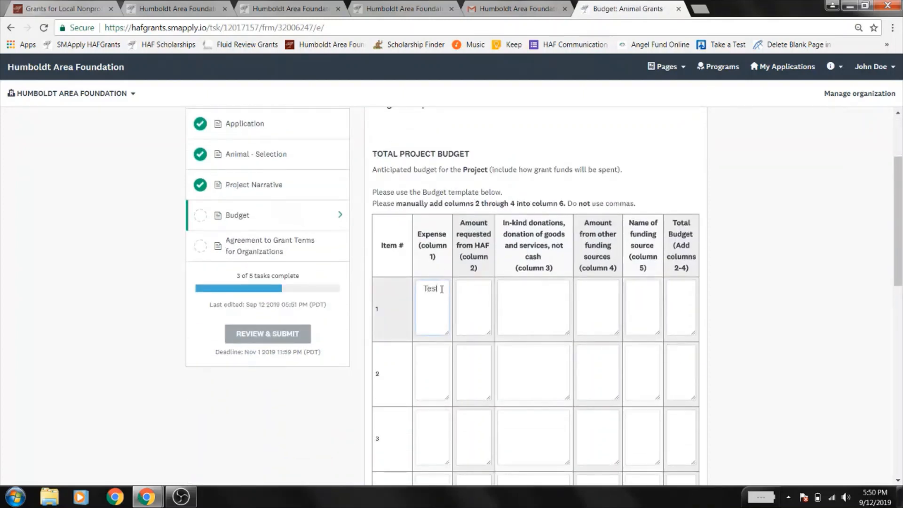
{"action": "key", "text": "Tab"}
{"action": "type", "text": "$1,000"}
{"action": "key", "text": "Tab"}
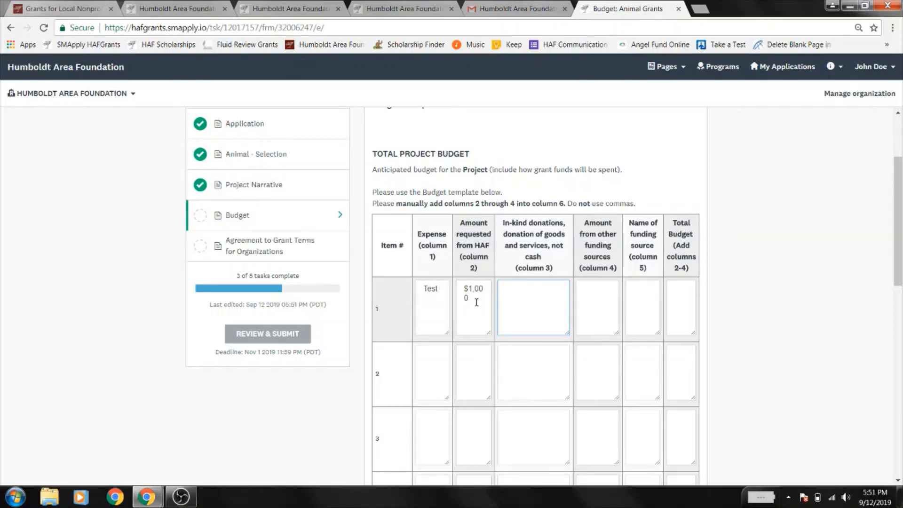
{"action": "type", "text": "N/A"}
{"action": "key", "text": "Tab"}
{"action": "type", "text": "N/A"}
{"action": "key", "text": "Tab"}
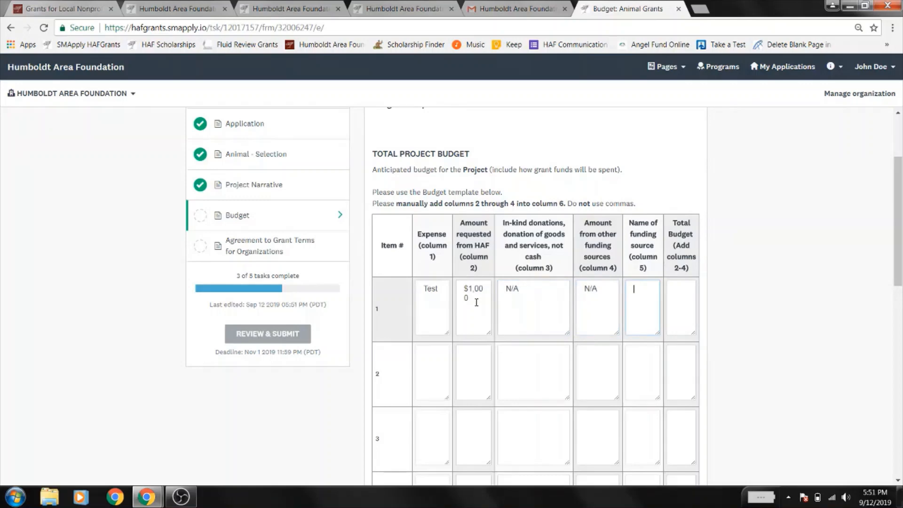
{"action": "type", "text": "N/A"}
{"action": "key", "text": "Tab"}
{"action": "type", "text": "1,000"}
{"action": "scroll", "coordinate": [478, 309], "scroll_direction": "down", "scroll_amount": 1}
{"action": "scroll", "coordinate": [477, 309], "scroll_direction": "down", "scroll_amount": 11}
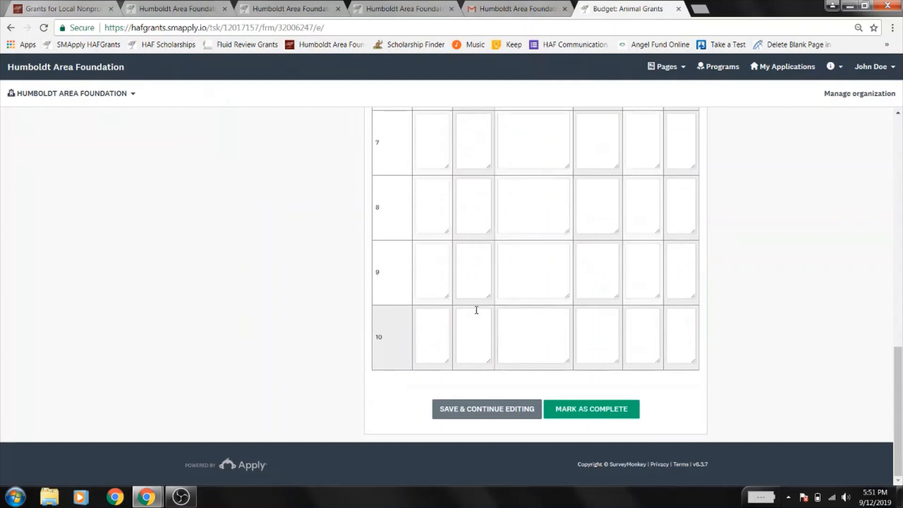
{"action": "left_click", "coordinate": [589, 409]}
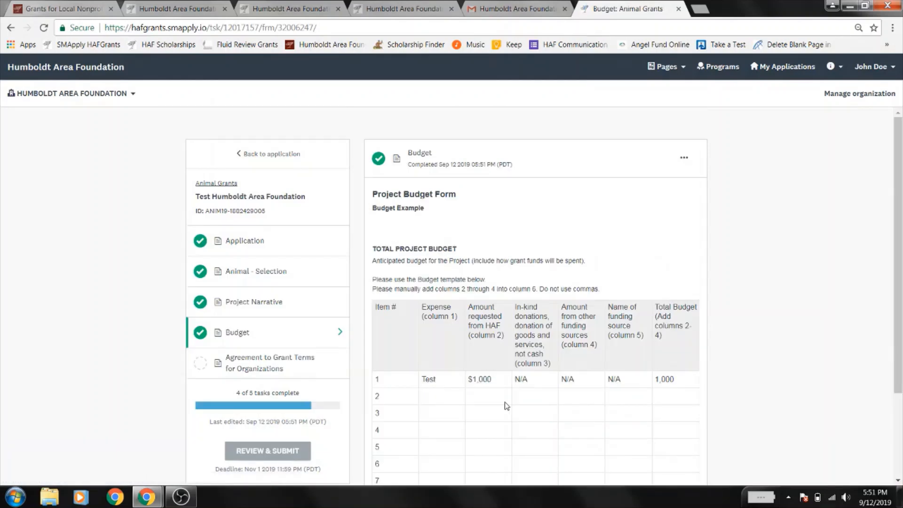
- In the grant terms agreement, enter Humboldt Area Foundation as both accepting party and organization name
{"action": "left_click", "coordinate": [268, 366]}
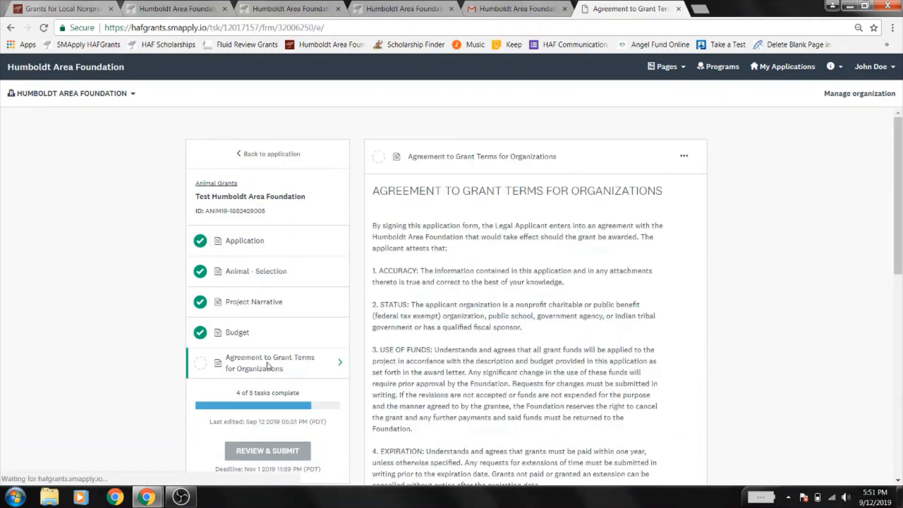
{"action": "scroll", "coordinate": [612, 253], "scroll_direction": "down", "scroll_amount": 10}
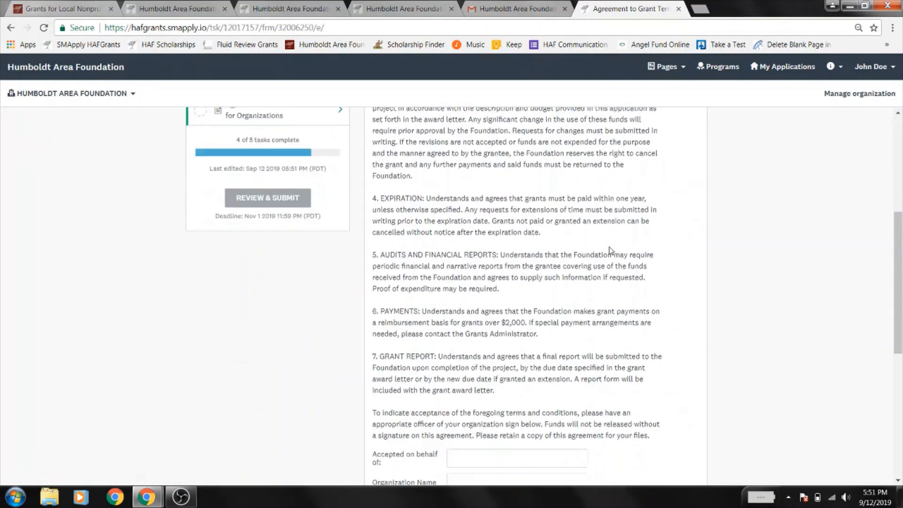
{"action": "left_click", "coordinate": [537, 285]}
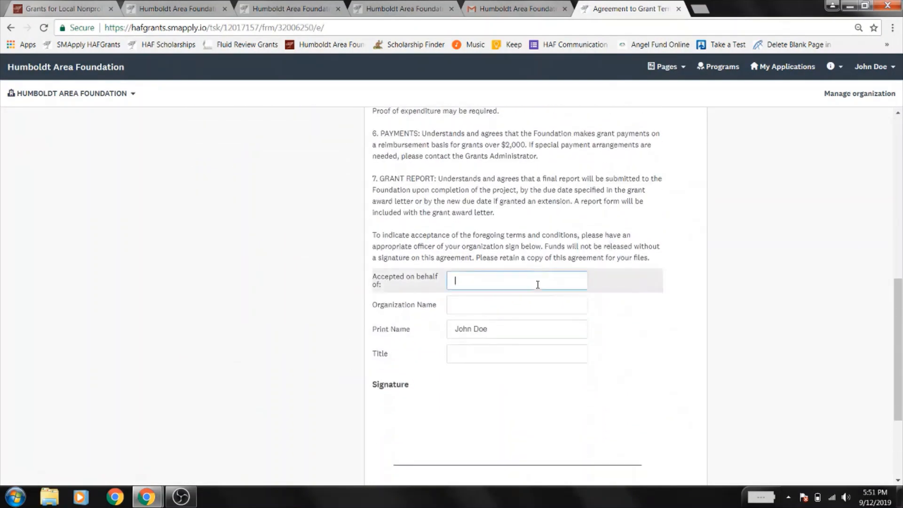
{"action": "type", "text": "Humboldt Area Foundation"}
{"action": "key", "text": "Tab"}
{"action": "type", "text": "Humbolda"}
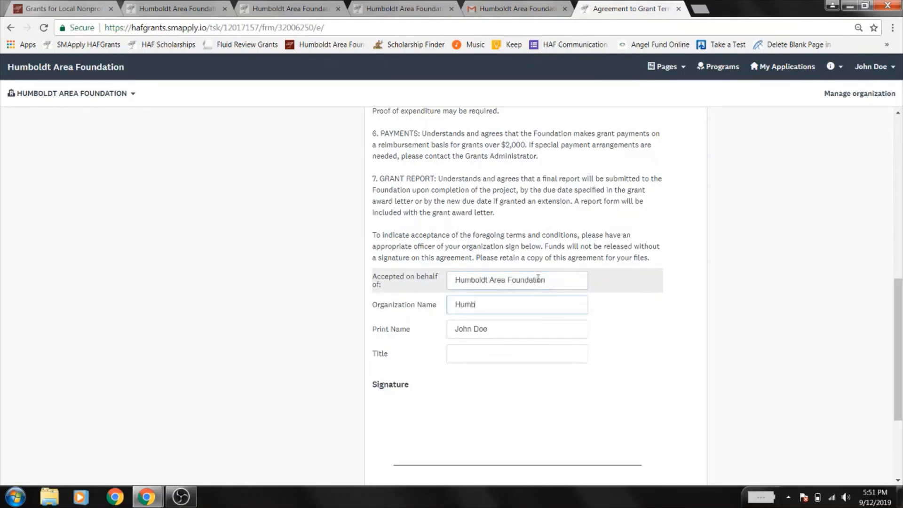
{"action": "type", "text": "t Ar"}
{"action": "key", "text": "BackSpace"}
{"action": "key", "text": "BackSpace"}
{"action": "key", "text": "BackSpace"}
{"action": "key", "text": "BackSpace"}
{"action": "key", "text": "BackSpace"}
{"action": "type", "text": "t Area Foundation"}
- Set the signer's title to Test, draw a signature, and mark the agreement complete
{"action": "left_click", "coordinate": [525, 356]}
{"action": "type", "text": "Test"}
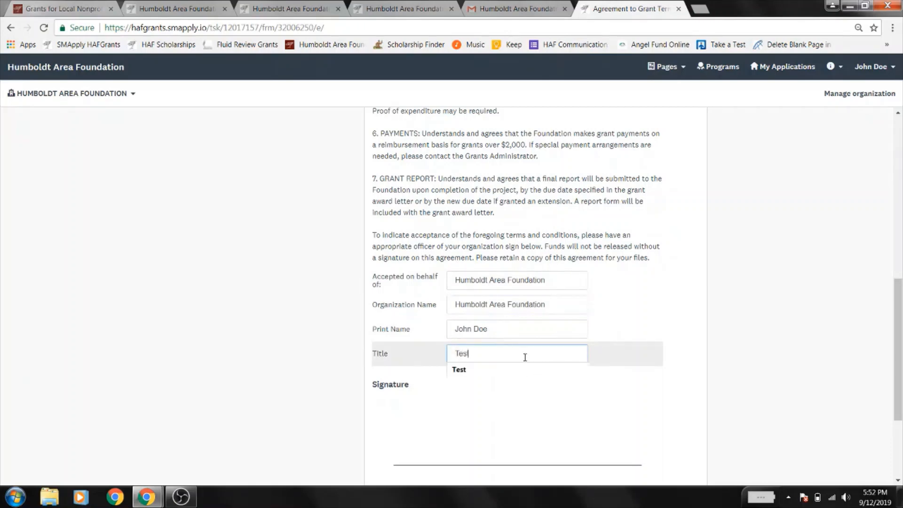
{"action": "scroll", "coordinate": [264, 402], "scroll_direction": "down", "scroll_amount": 3}
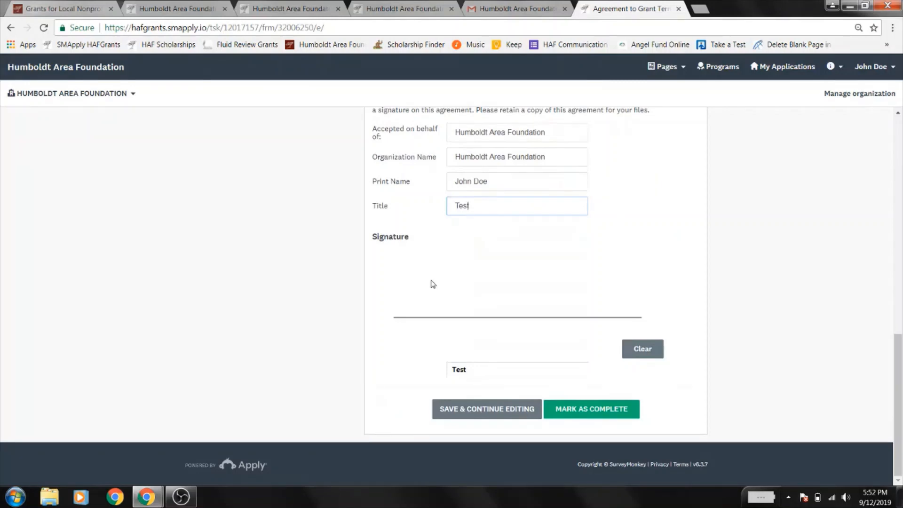
{"action": "mouse_move", "coordinate": [431, 281]}
{"action": "left_mouse_down"}
{"action": "mouse_move", "coordinate": [439, 298]}
{"action": "mouse_move", "coordinate": [477, 268]}
{"action": "mouse_move", "coordinate": [522, 284]}
{"action": "mouse_move", "coordinate": [533, 271]}
{"action": "mouse_move", "coordinate": [581, 281]}
{"action": "mouse_move", "coordinate": [603, 302]}
{"action": "left_mouse_up"}
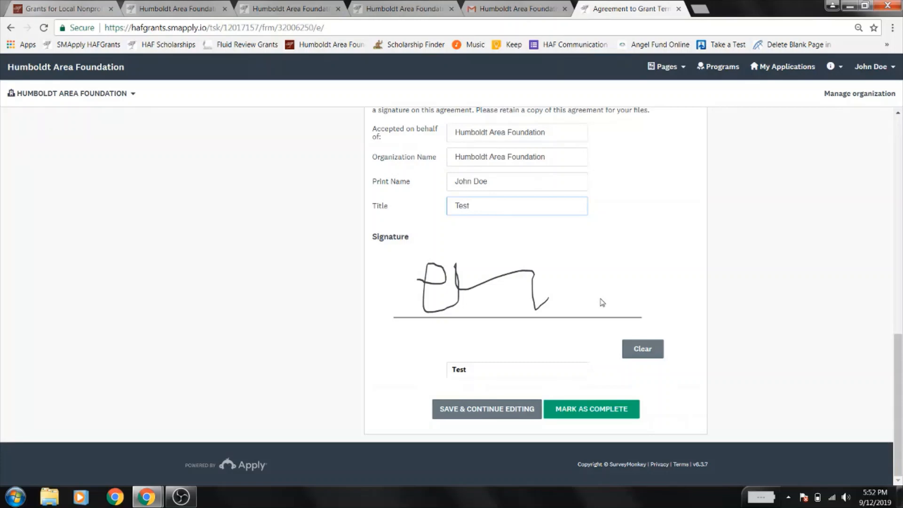
{"action": "left_click", "coordinate": [594, 407]}
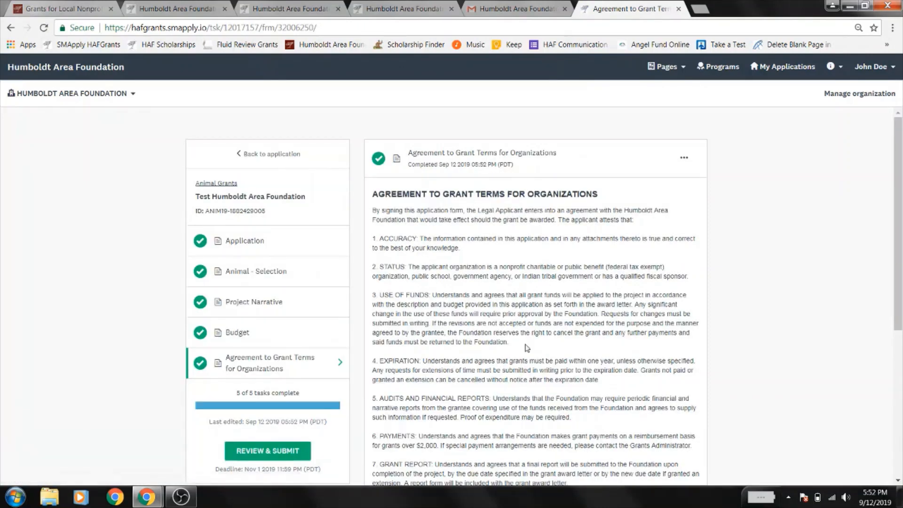
{"action": "scroll", "coordinate": [353, 160], "scroll_direction": "down", "scroll_amount": 4}
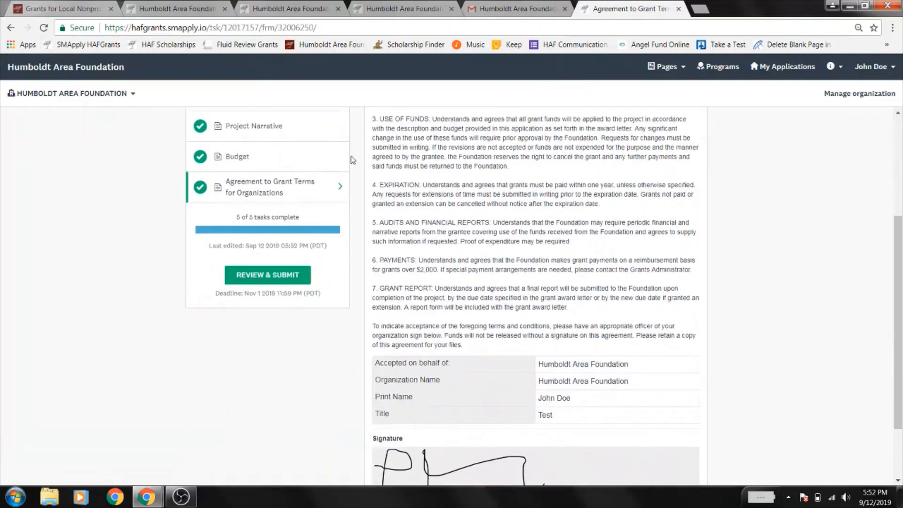
- Review the full Animal Grants application on the review page and submit it
{"action": "left_click", "coordinate": [264, 281]}
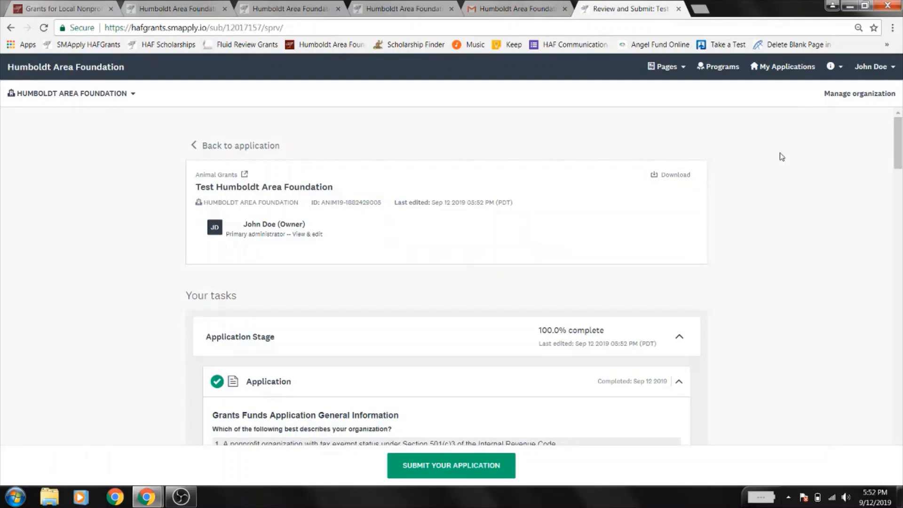
{"action": "scroll", "coordinate": [781, 157], "scroll_direction": "down", "scroll_amount": 5}
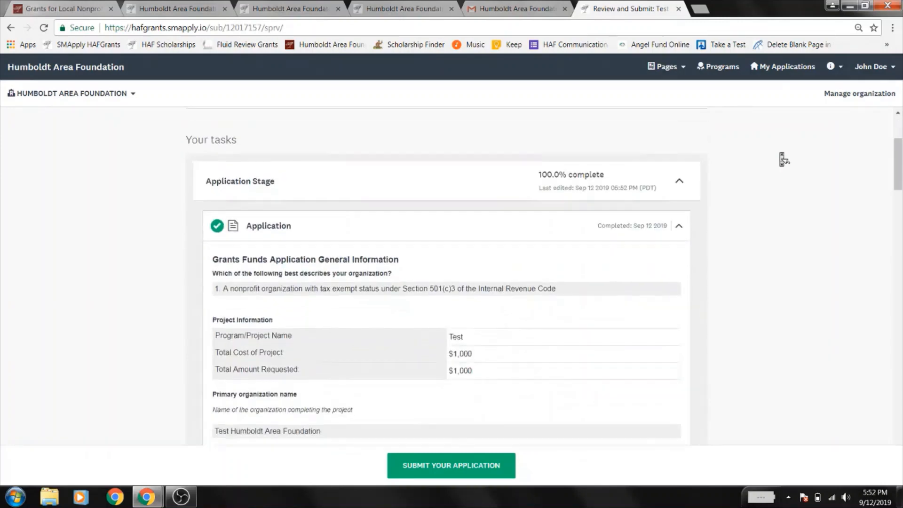
{"action": "scroll", "coordinate": [783, 159], "scroll_direction": "down", "scroll_amount": 15}
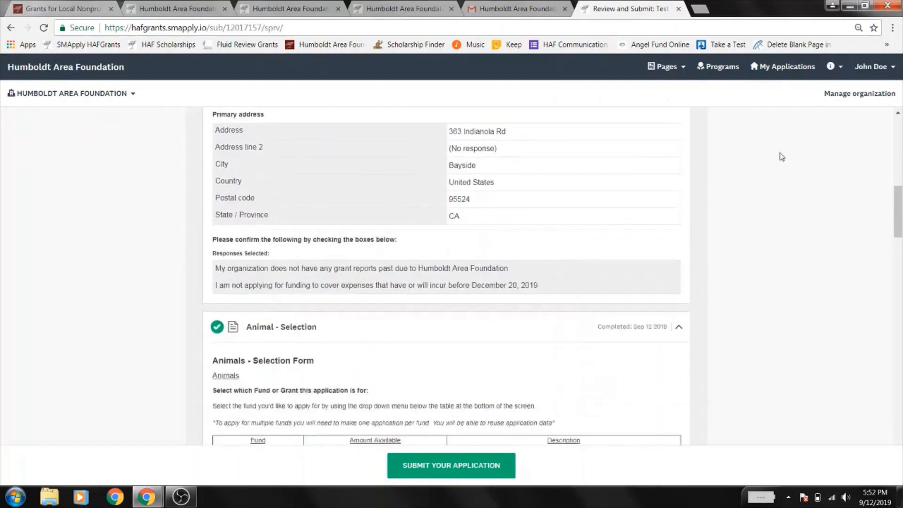
{"action": "scroll", "coordinate": [783, 158], "scroll_direction": "down", "scroll_amount": 12}
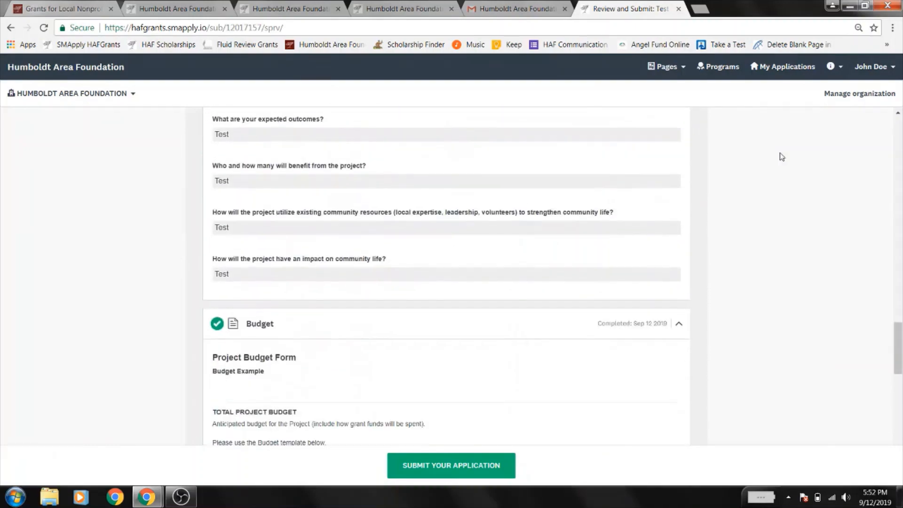
{"action": "scroll", "coordinate": [782, 159], "scroll_direction": "down", "scroll_amount": 10}
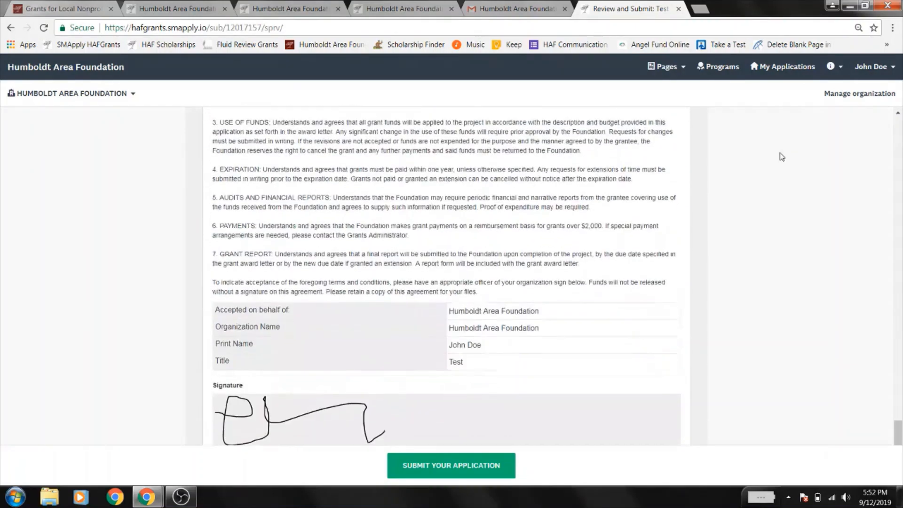
{"action": "scroll", "coordinate": [783, 147], "scroll_direction": "up", "scroll_amount": 20}
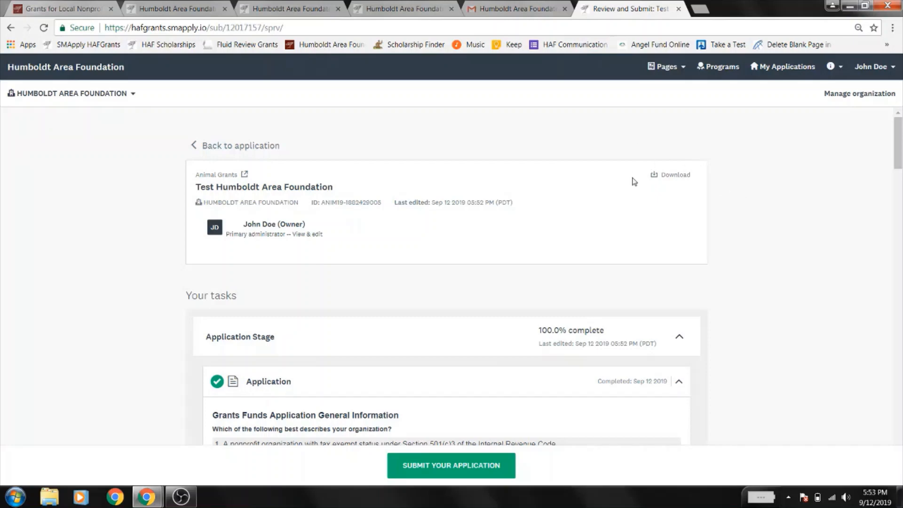
{"action": "left_click", "coordinate": [433, 476]}
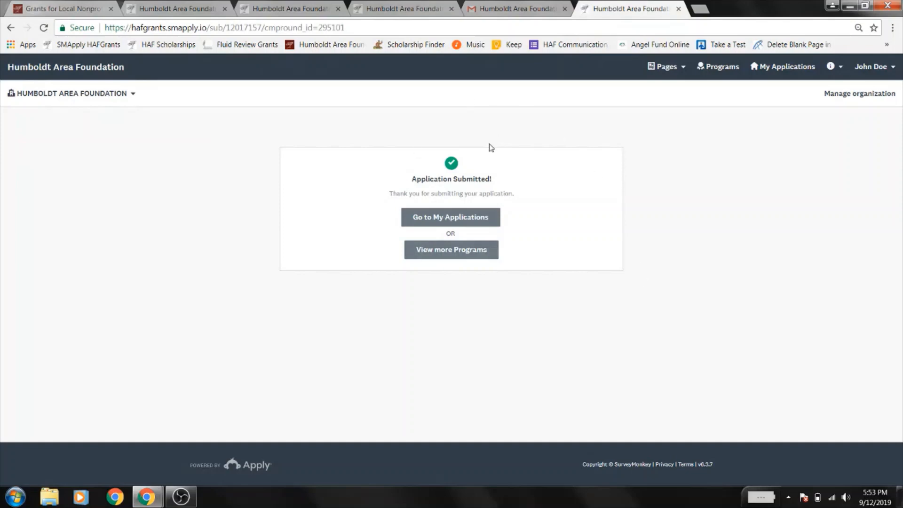
- Read the Application Received email in the Gmail inbox, then return to the Apply tab
{"action": "left_click", "coordinate": [495, 4]}
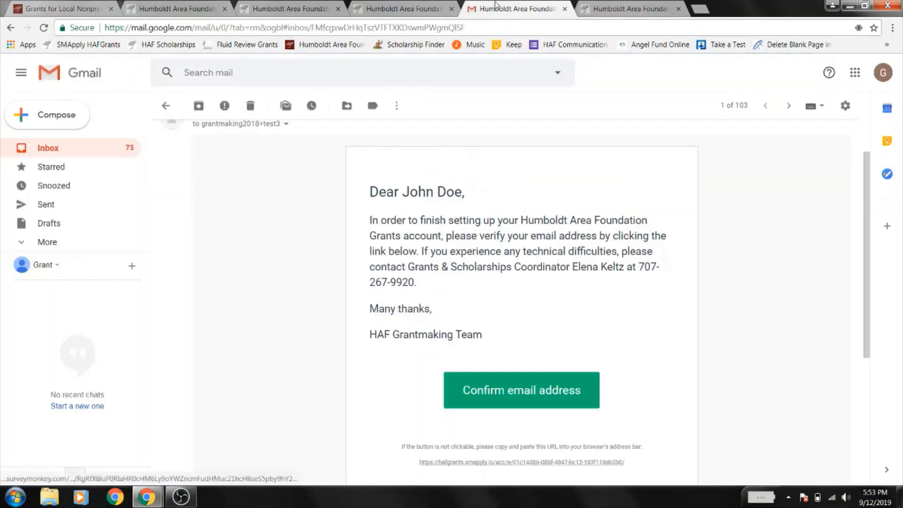
{"action": "left_click", "coordinate": [89, 158]}
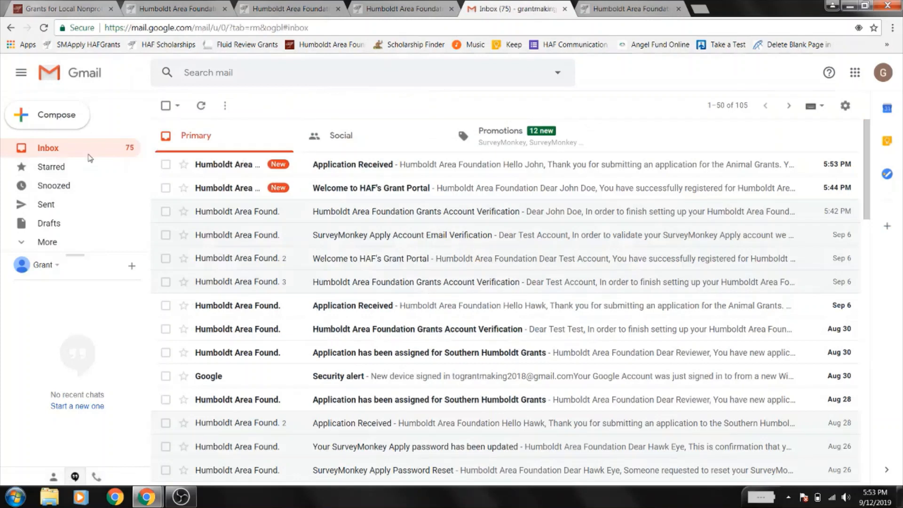
{"action": "left_click", "coordinate": [357, 164]}
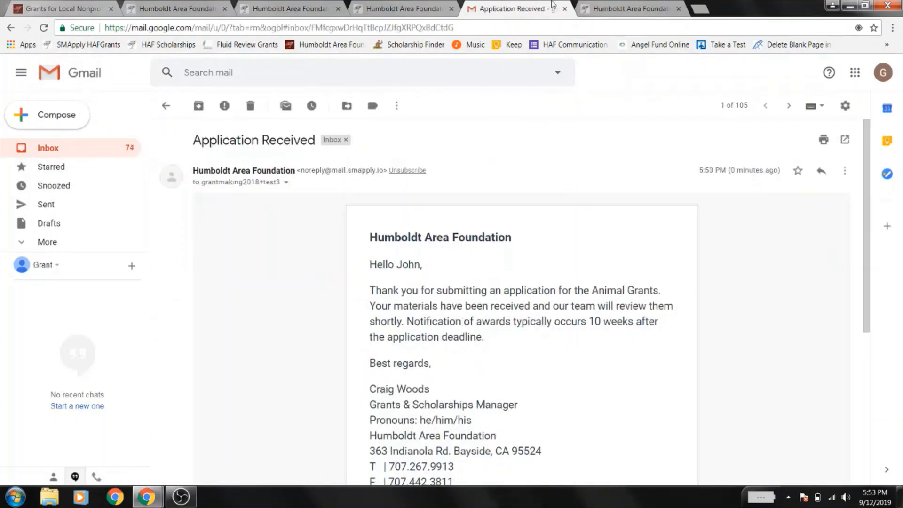
{"action": "left_click", "coordinate": [642, 7]}
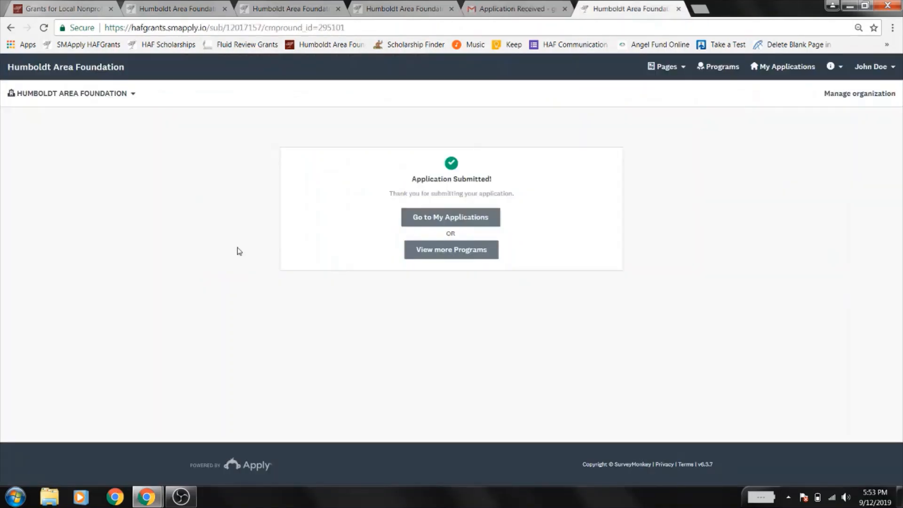
- From View more Programs, open the Animal Grants details and start a new application
{"action": "left_click", "coordinate": [441, 254]}
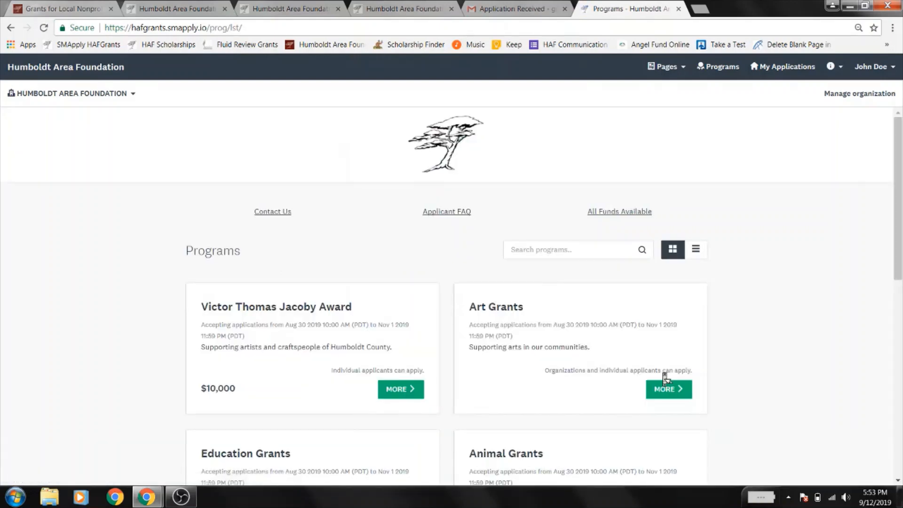
{"action": "scroll", "coordinate": [665, 376], "scroll_direction": "down", "scroll_amount": 5}
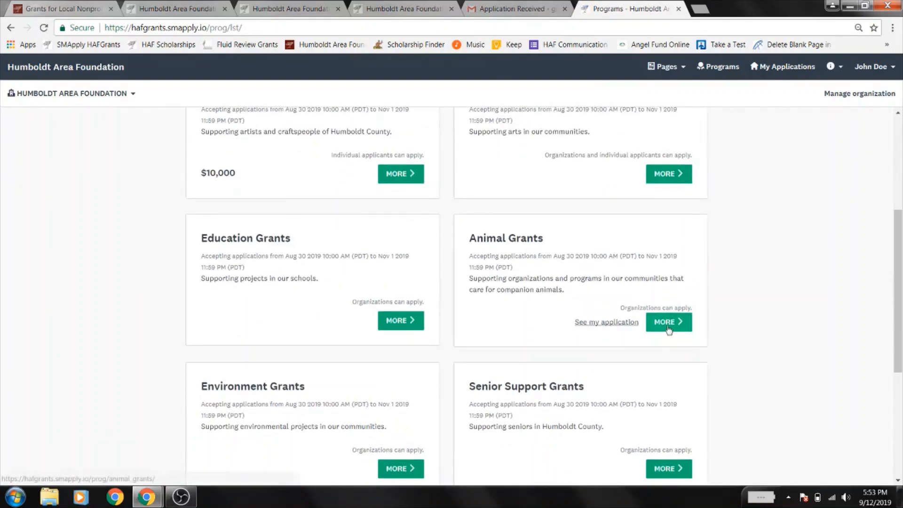
{"action": "left_click", "coordinate": [668, 328]}
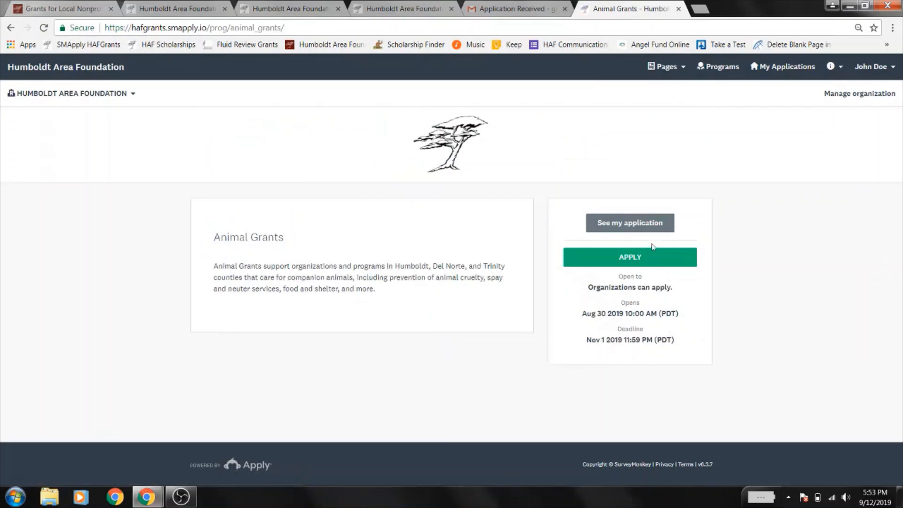
{"action": "left_click", "coordinate": [642, 256]}
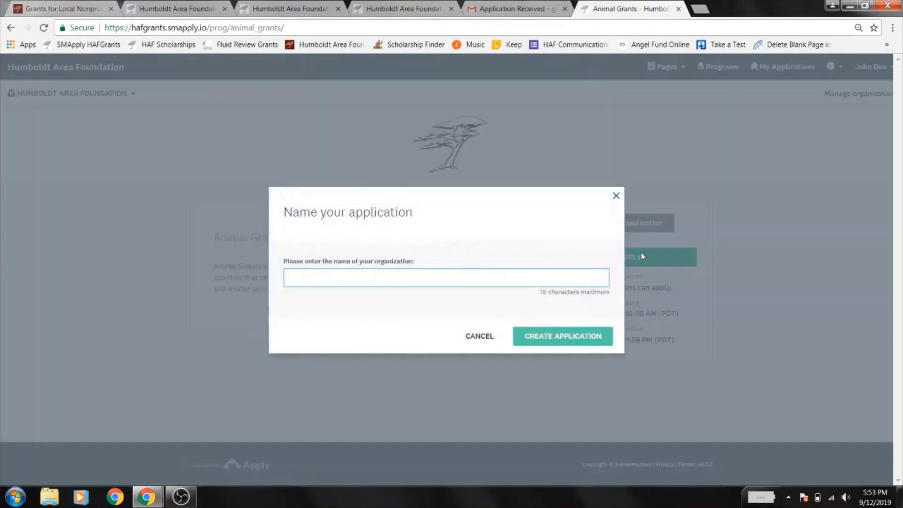
- Create an Animal Grants application named 'Test Humboldt Area Foundation' and open its Application task
{"action": "type", "text": "Test"}
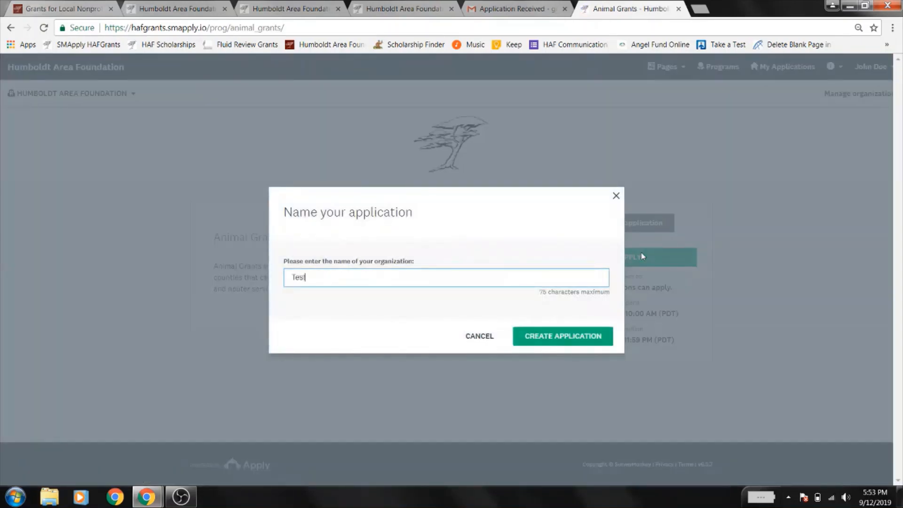
{"action": "type", "text": " Humboldt Area Foundation"}
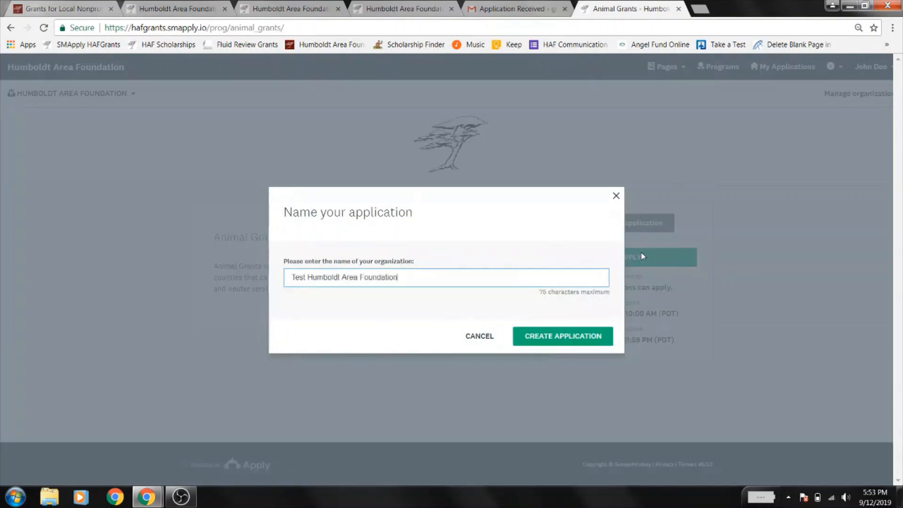
{"action": "left_click", "coordinate": [586, 336]}
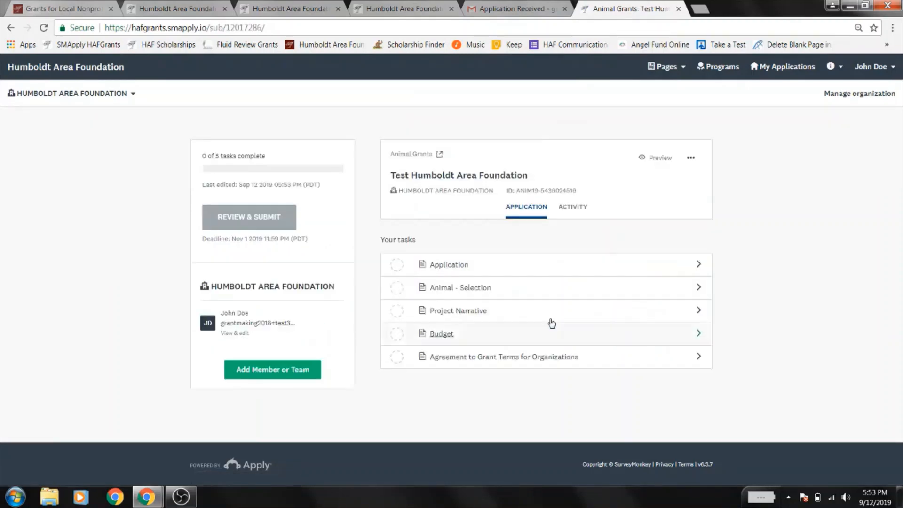
{"action": "left_click", "coordinate": [449, 265]}
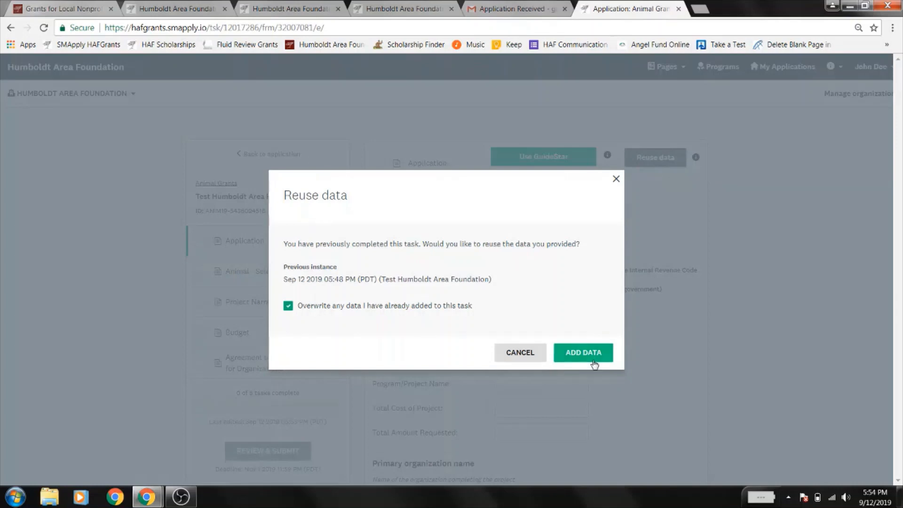
- Fill the Application task with the previous application's reused answers and mark it complete
{"action": "left_click", "coordinate": [504, 356]}
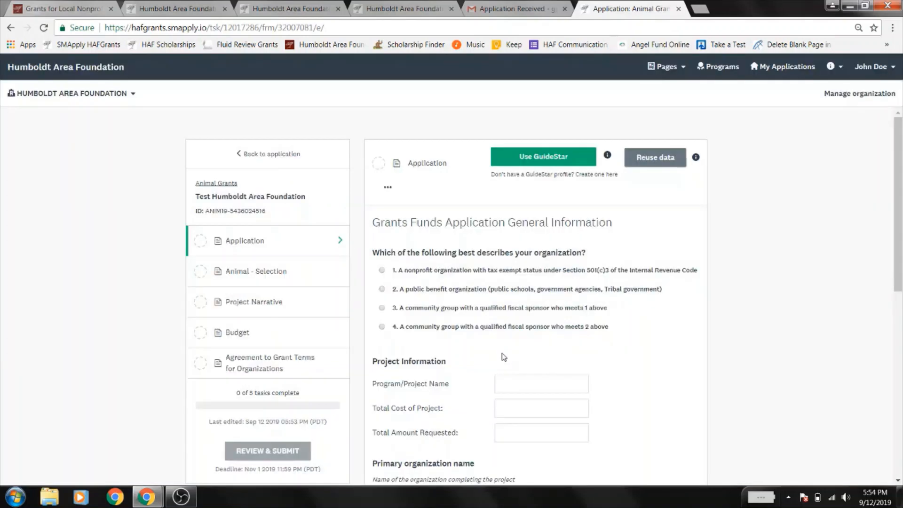
{"action": "left_click", "coordinate": [662, 159]}
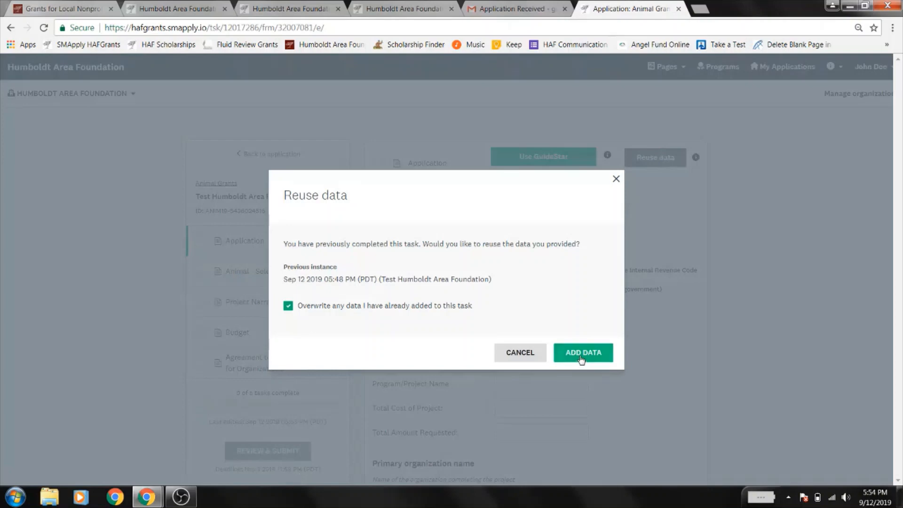
{"action": "left_click", "coordinate": [581, 360]}
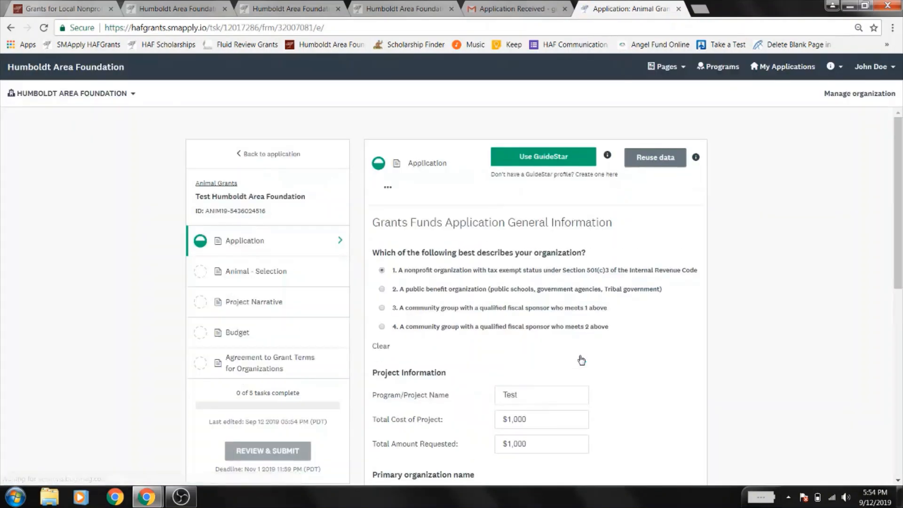
{"action": "scroll", "coordinate": [747, 233], "scroll_direction": "down", "scroll_amount": 6}
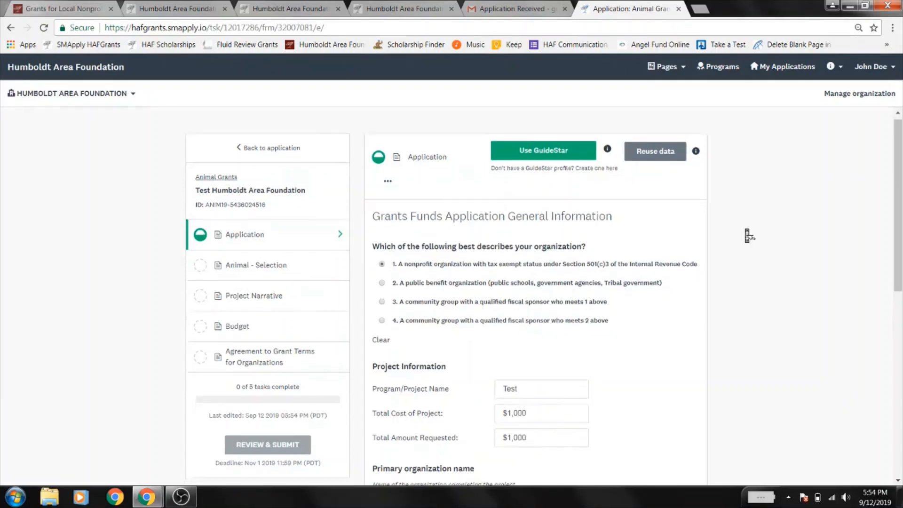
{"action": "scroll", "coordinate": [748, 235], "scroll_direction": "down", "scroll_amount": 3}
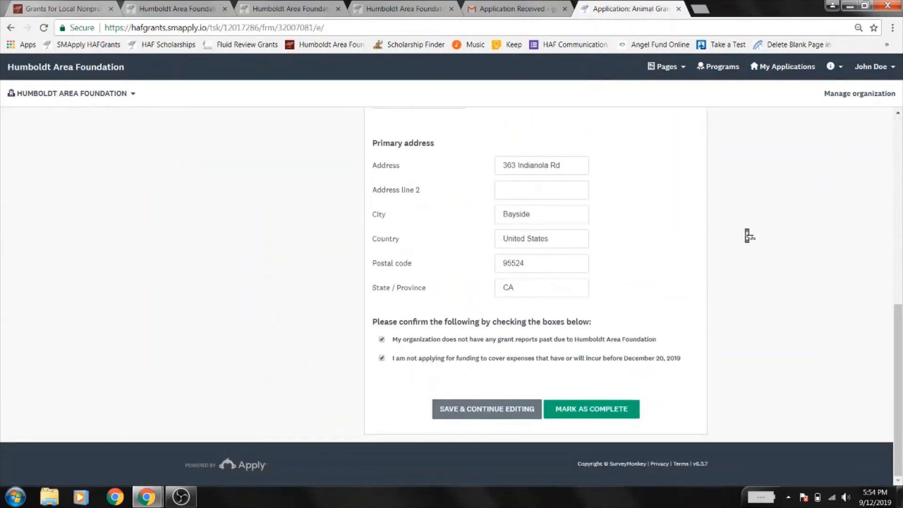
{"action": "scroll", "coordinate": [747, 233], "scroll_direction": "up", "scroll_amount": 9}
{"action": "scroll", "coordinate": [747, 233], "scroll_direction": "down", "scroll_amount": 9}
{"action": "left_click", "coordinate": [591, 416]}
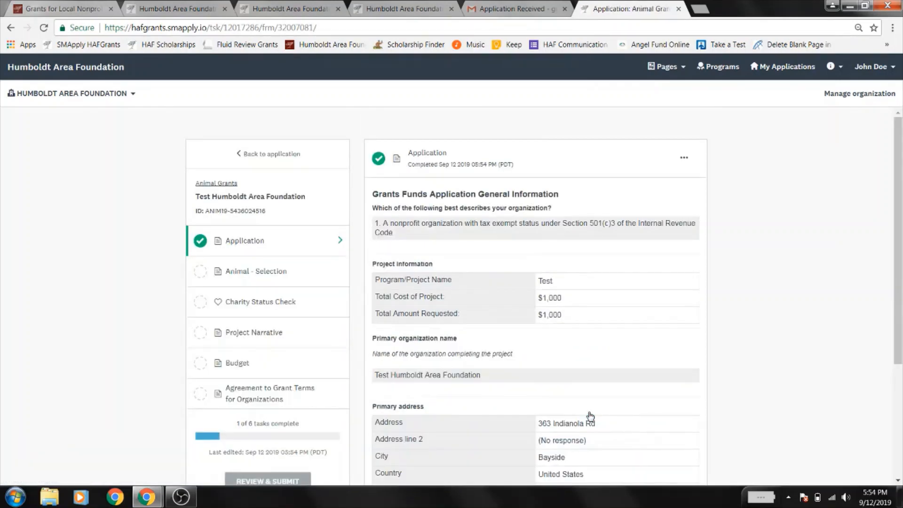
- Select the Ernest & May Freeman Trust Fund in Animal - Selection and mark it complete
{"action": "left_click", "coordinate": [246, 273]}
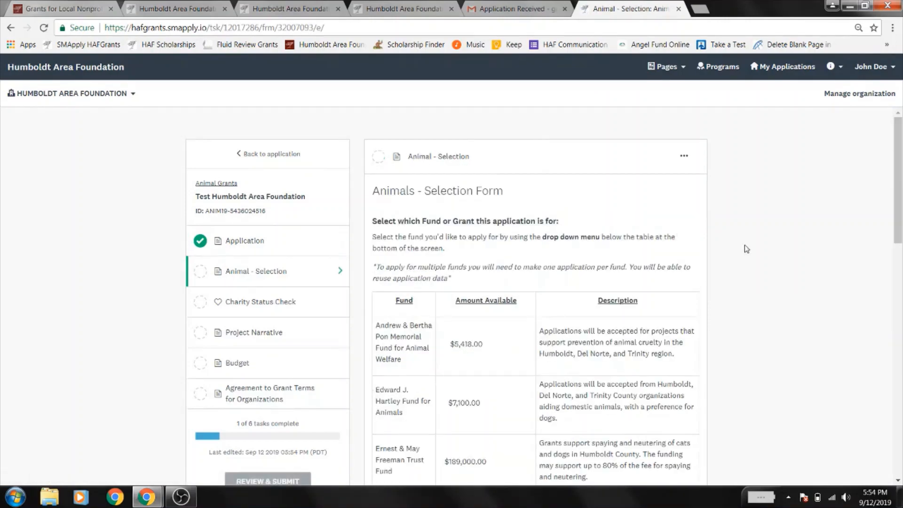
{"action": "scroll", "coordinate": [748, 252], "scroll_direction": "down", "scroll_amount": 10}
{"action": "scroll", "coordinate": [746, 249], "scroll_direction": "down", "scroll_amount": 4}
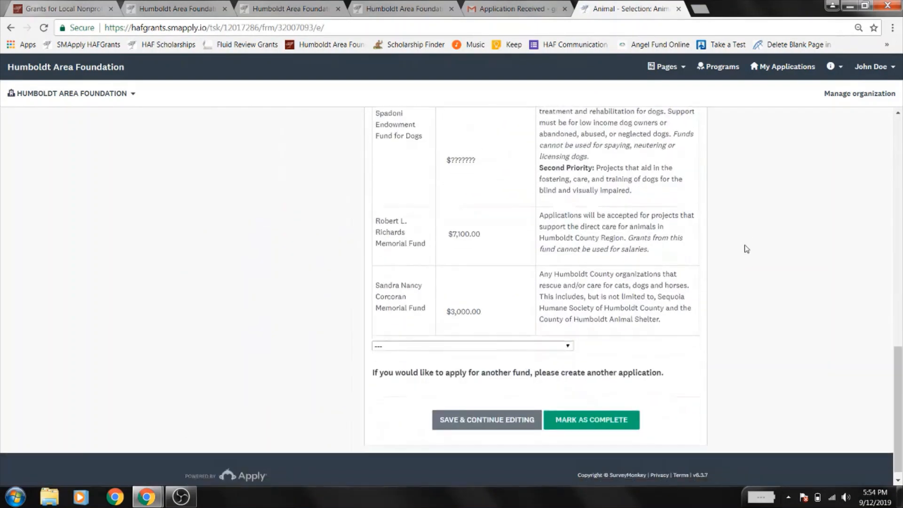
{"action": "left_click", "coordinate": [469, 335]}
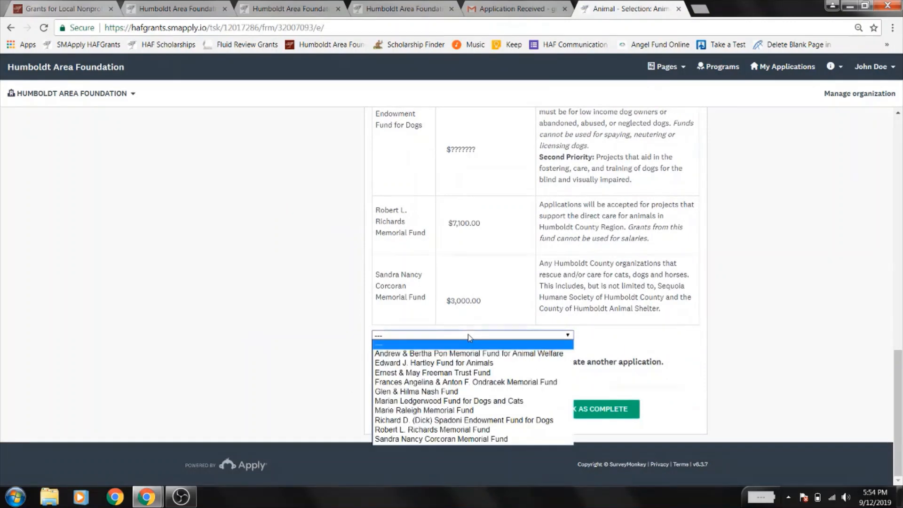
{"action": "left_click", "coordinate": [452, 376]}
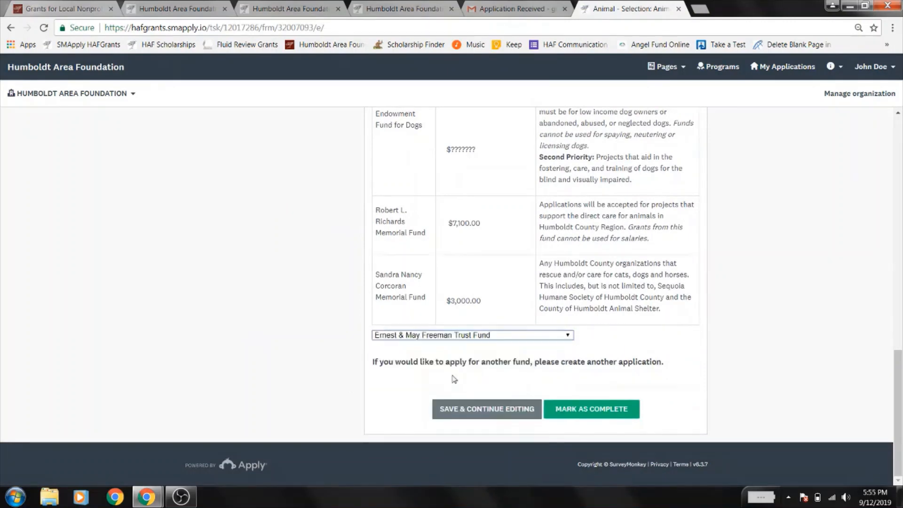
{"action": "left_click", "coordinate": [608, 410]}
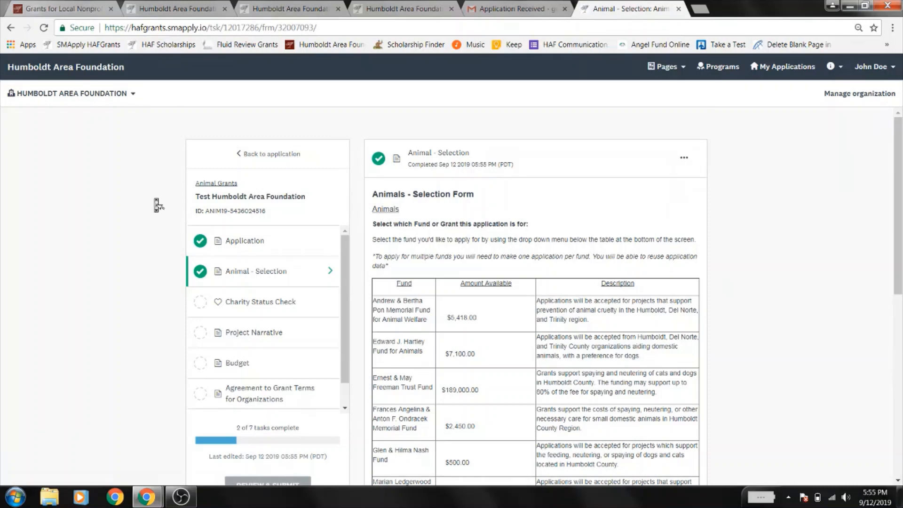
{"action": "scroll", "coordinate": [156, 203], "scroll_direction": "down", "scroll_amount": 1}
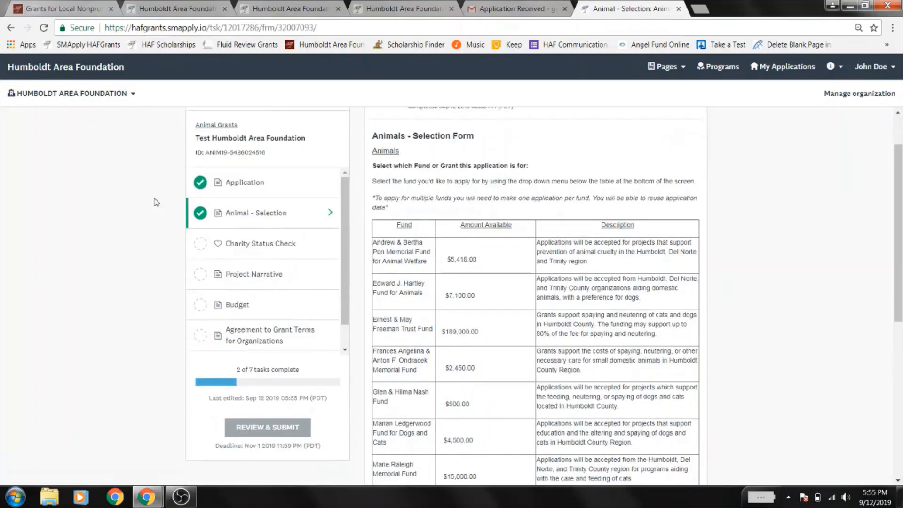
{"action": "left_click", "coordinate": [252, 245]}
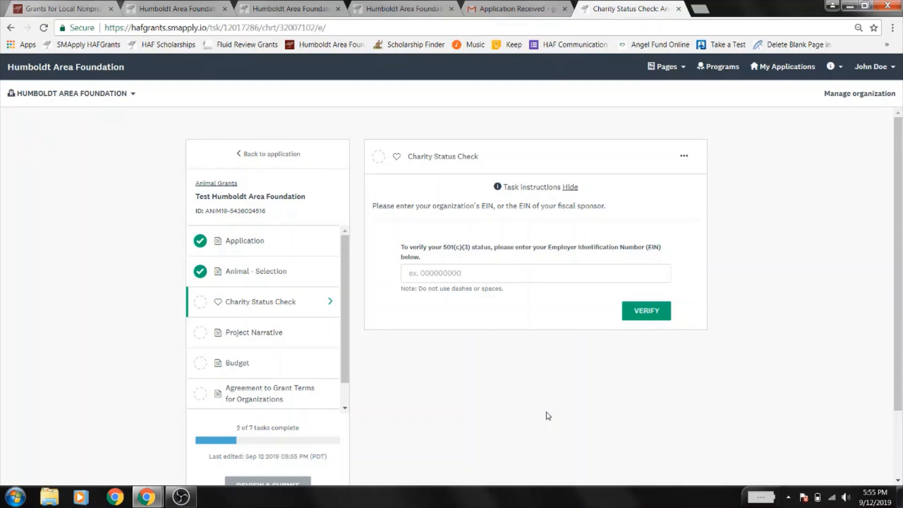
- Enter and verify the organization's EIN to confirm 501(c)(3) status, then mark the check complete
{"action": "left_click", "coordinate": [529, 275]}
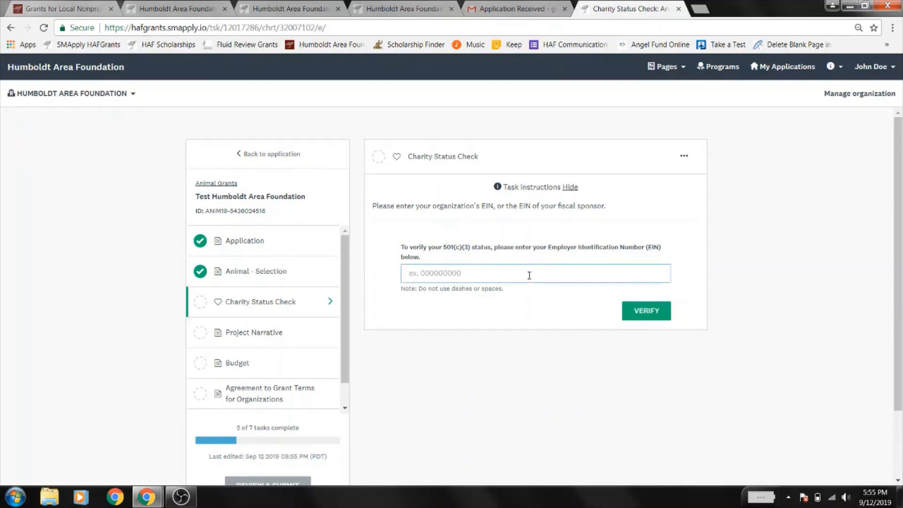
{"action": "left_click", "coordinate": [646, 317]}
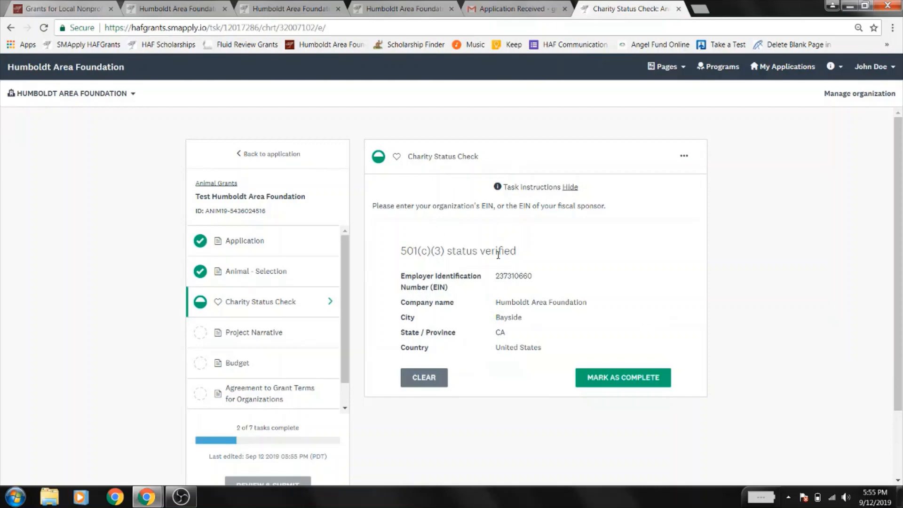
{"action": "left_click", "coordinate": [610, 379]}
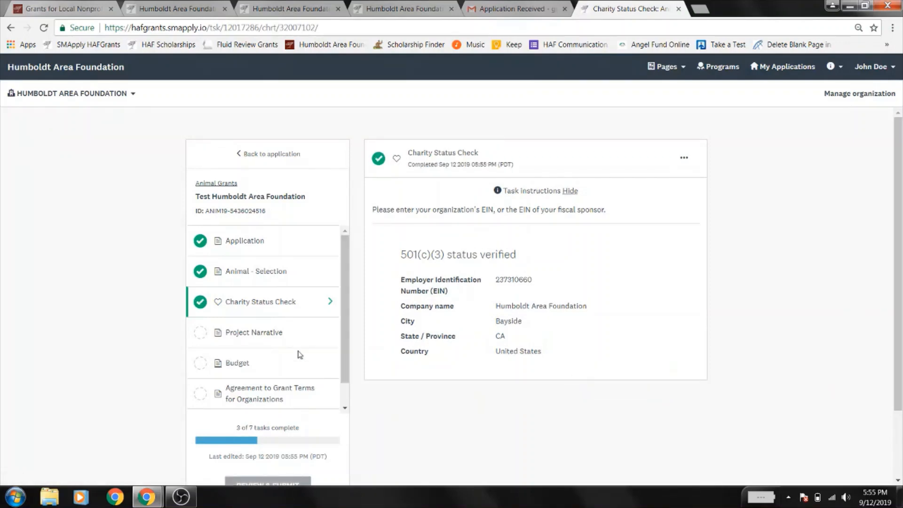
- Fill the Project Narrative with reused earlier answers and mark it complete
{"action": "left_click", "coordinate": [240, 333]}
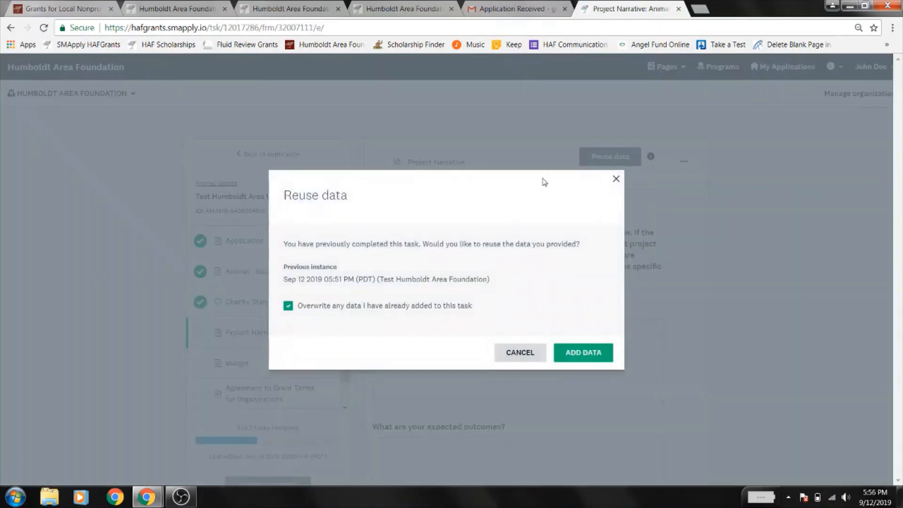
{"action": "left_click", "coordinate": [594, 354]}
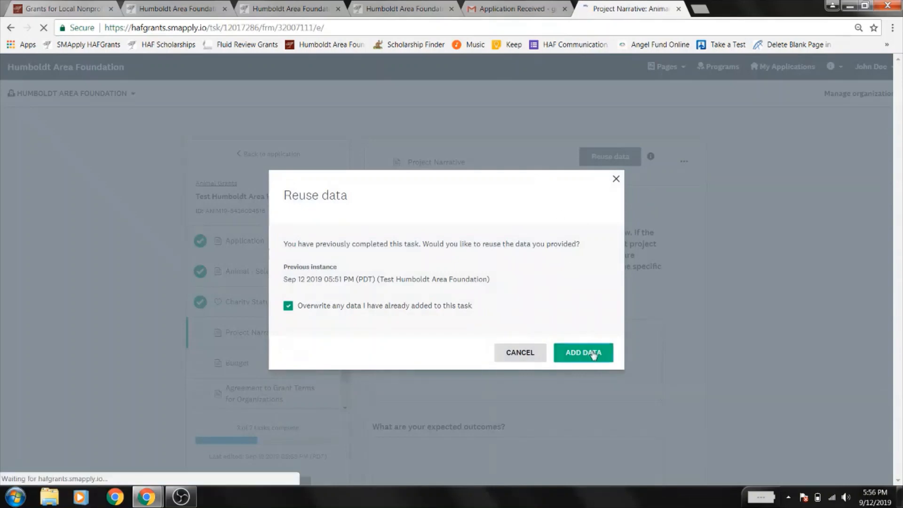
{"action": "scroll", "coordinate": [594, 356], "scroll_direction": "down", "scroll_amount": 10}
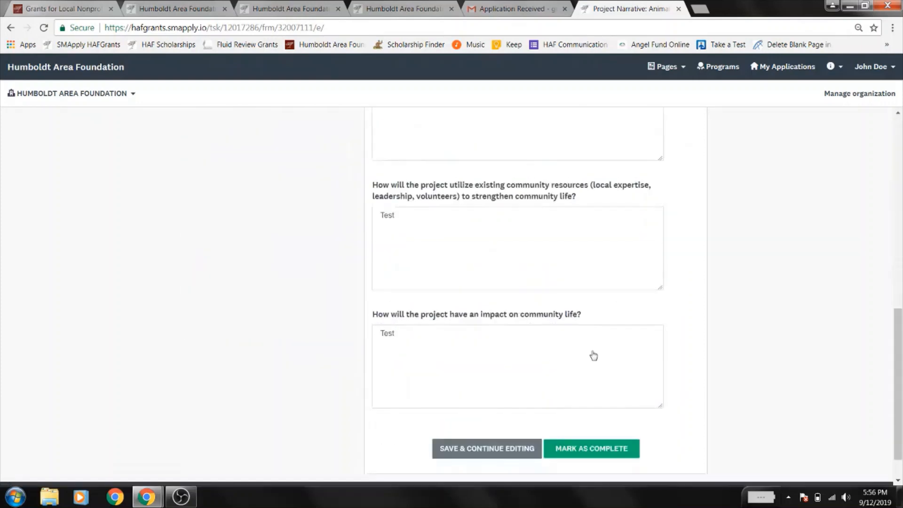
{"action": "left_click", "coordinate": [577, 445]}
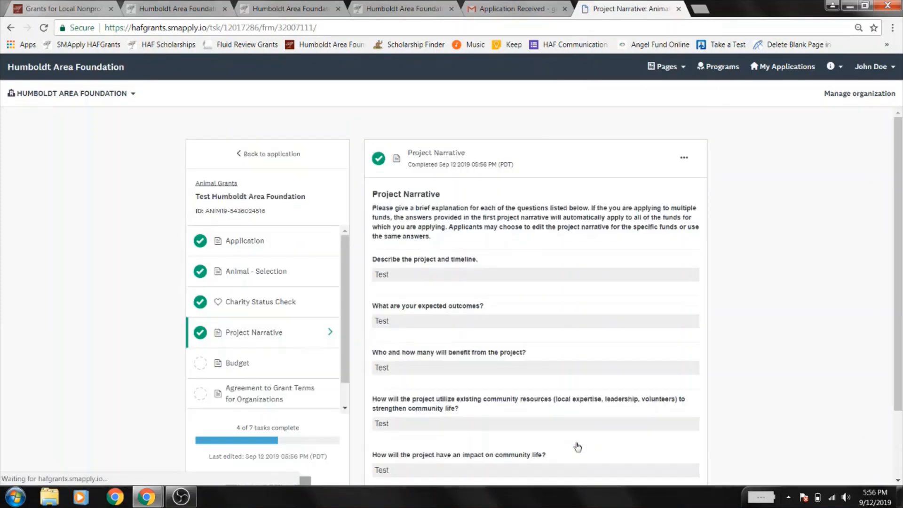
- Fill the Budget task with reused earlier data and mark it complete
{"action": "left_click", "coordinate": [233, 365]}
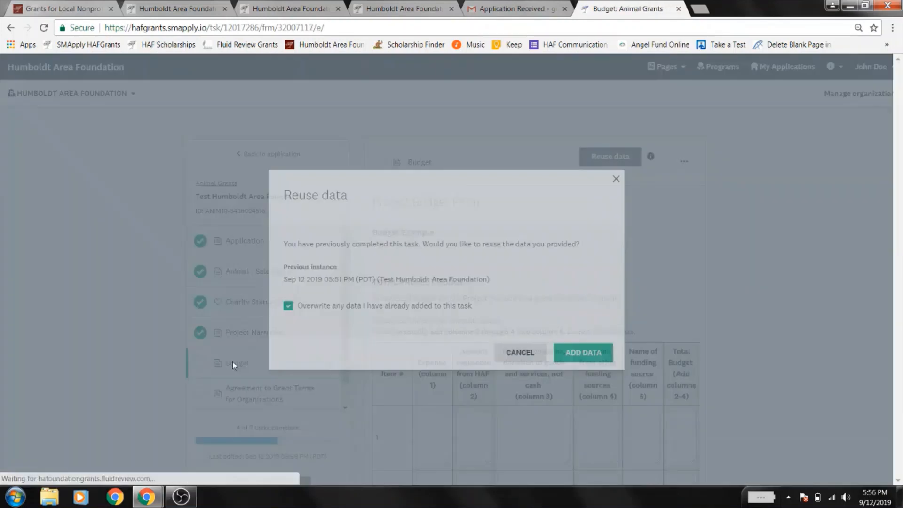
{"action": "left_click", "coordinate": [594, 356]}
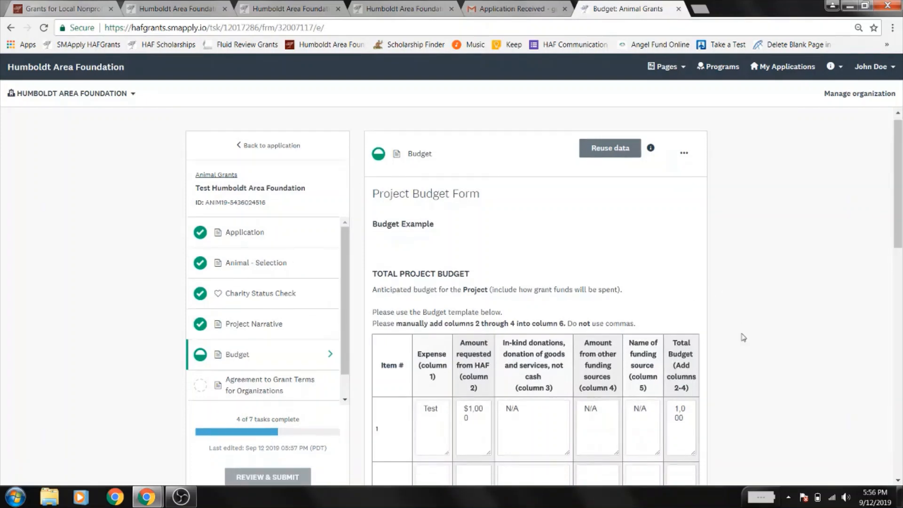
{"action": "scroll", "coordinate": [743, 337], "scroll_direction": "down", "scroll_amount": 14}
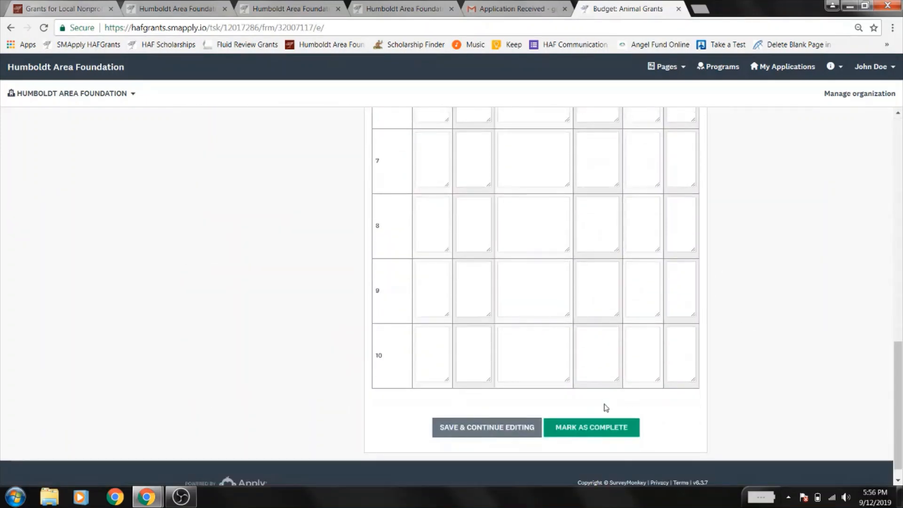
{"action": "left_click", "coordinate": [592, 432]}
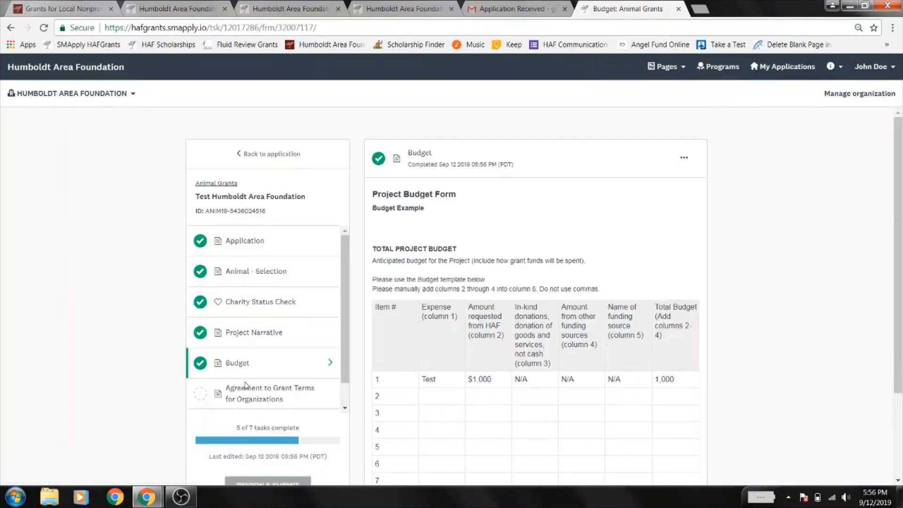
{"action": "left_click", "coordinate": [256, 402]}
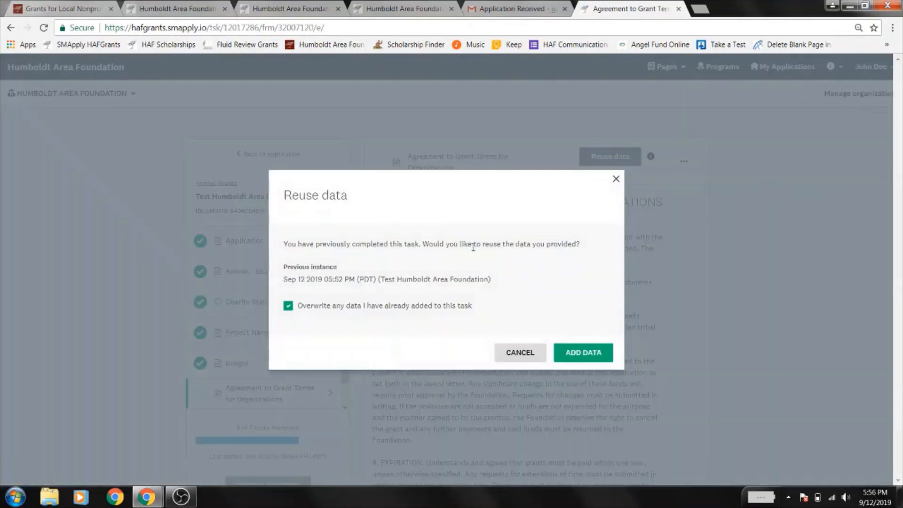
- Fill the Agreement to Grant Terms for Organizations with reused data and mark it complete
{"action": "left_click", "coordinate": [600, 350]}
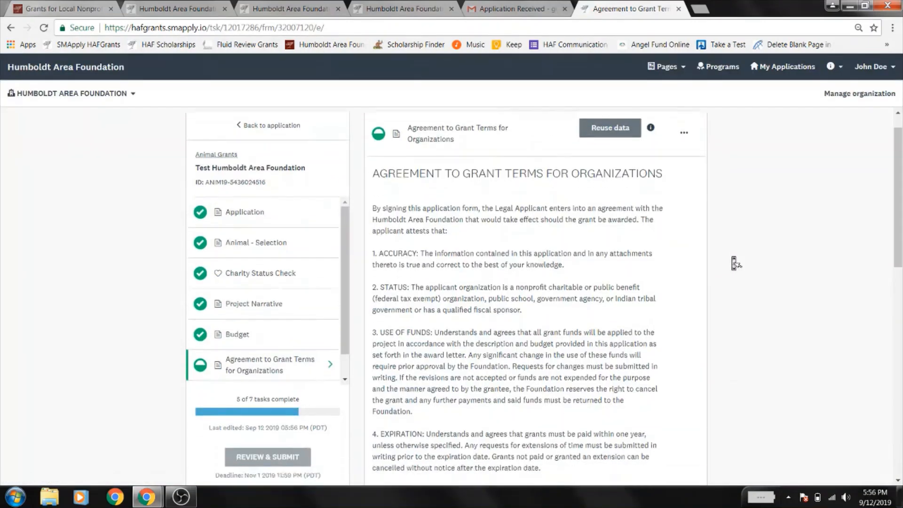
{"action": "scroll", "coordinate": [731, 262], "scroll_direction": "down", "scroll_amount": 3}
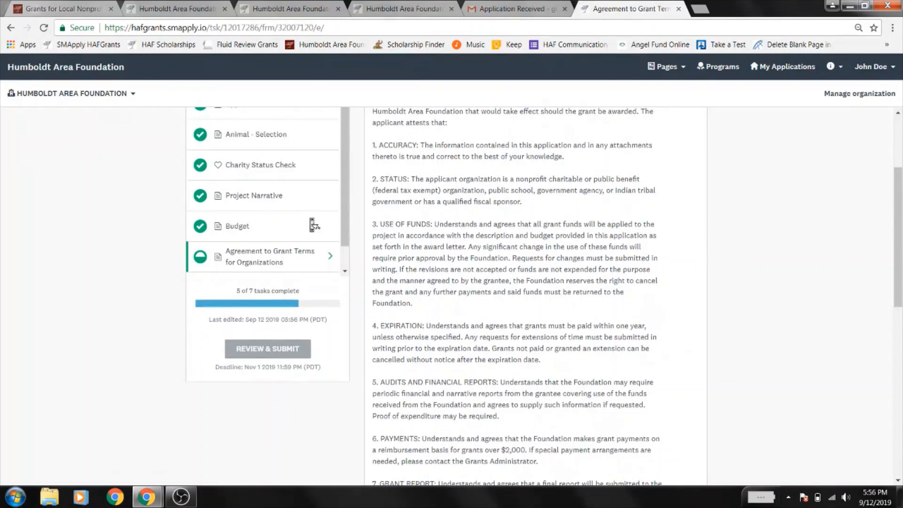
{"action": "scroll", "coordinate": [311, 222], "scroll_direction": "down", "scroll_amount": 3}
{"action": "scroll", "coordinate": [601, 250], "scroll_direction": "down", "scroll_amount": 10}
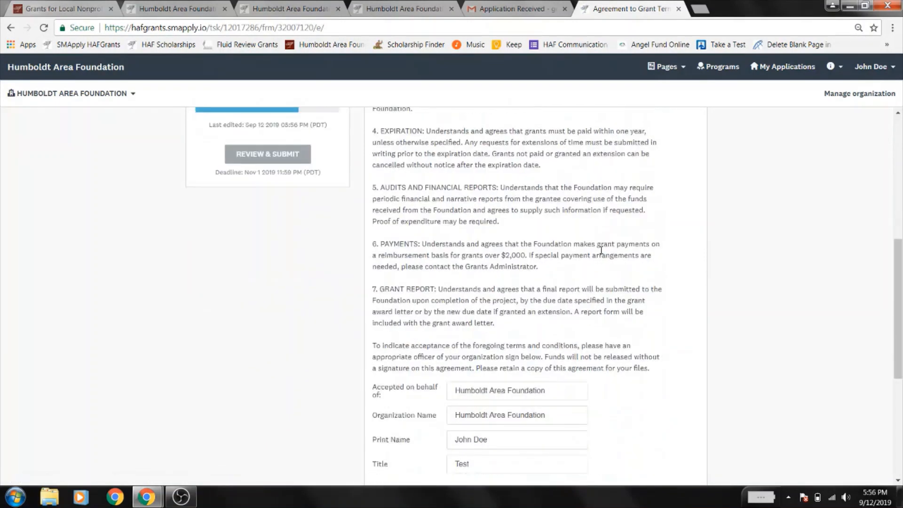
{"action": "left_click", "coordinate": [592, 417]}
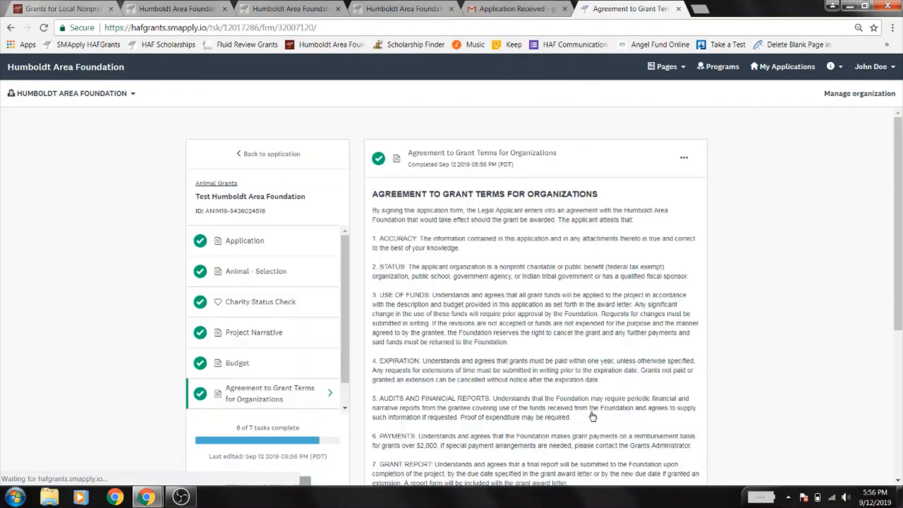
{"action": "scroll", "coordinate": [281, 288], "scroll_direction": "down", "scroll_amount": 3}
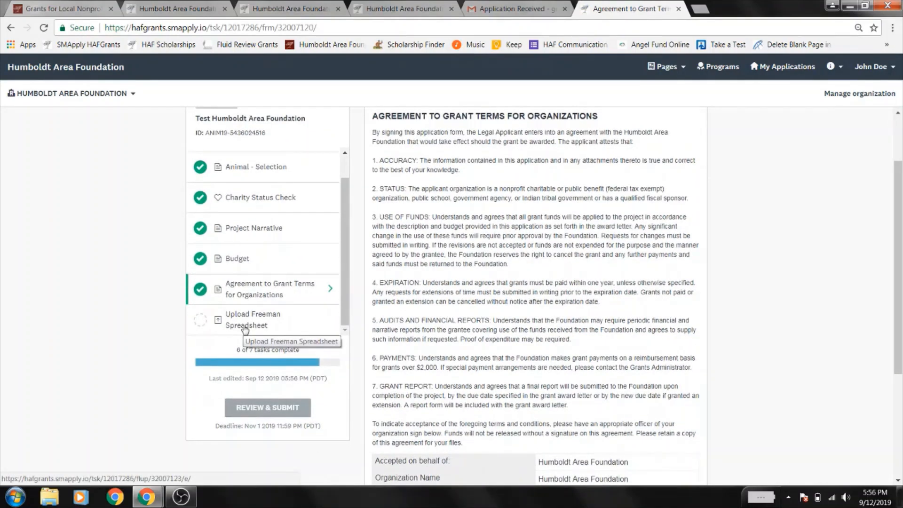
{"action": "left_click", "coordinate": [245, 325]}
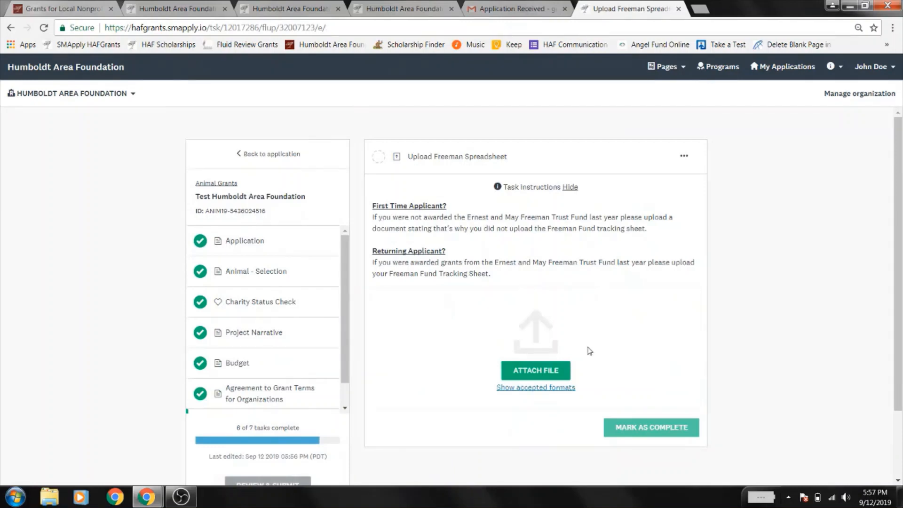
- Upload '3 Page Letter Printer Page Sequence' from Stuff to Go to Network and complete the task
{"action": "left_click", "coordinate": [537, 378]}
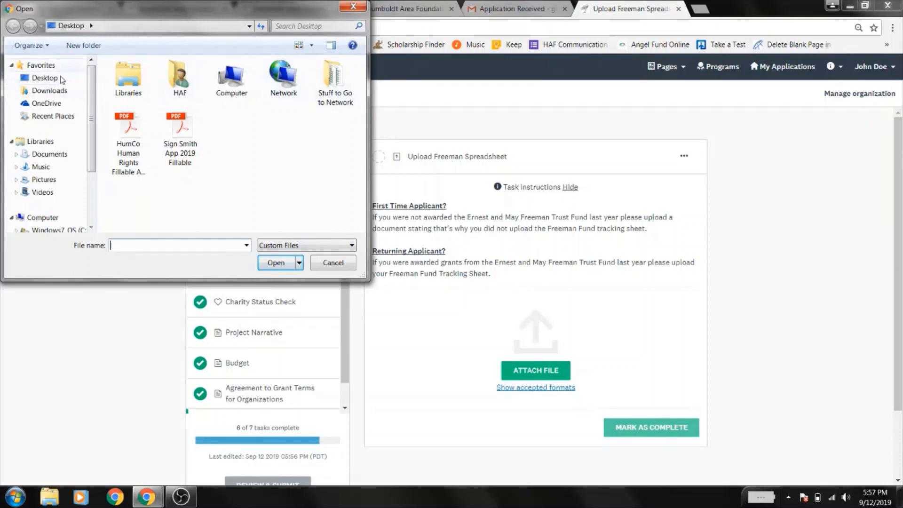
{"action": "double_click", "coordinate": [326, 91]}
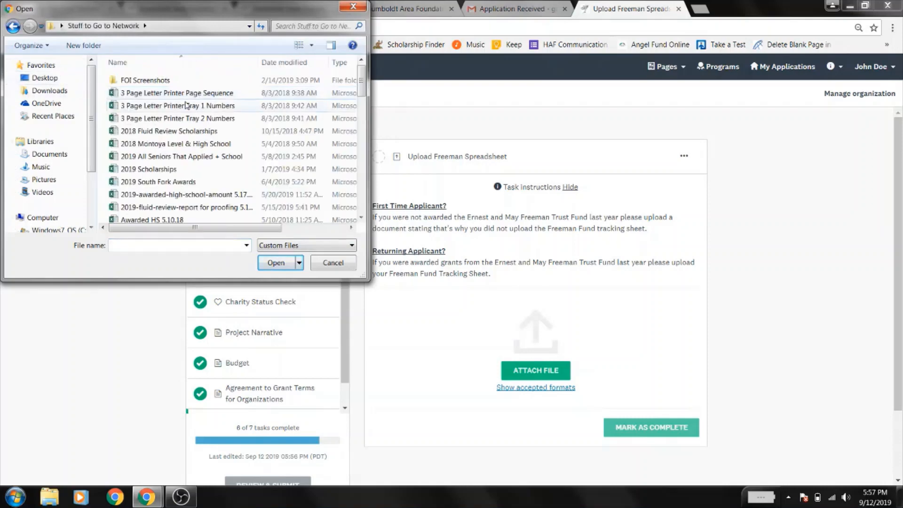
{"action": "left_click", "coordinate": [188, 95]}
{"action": "left_click", "coordinate": [275, 263]}
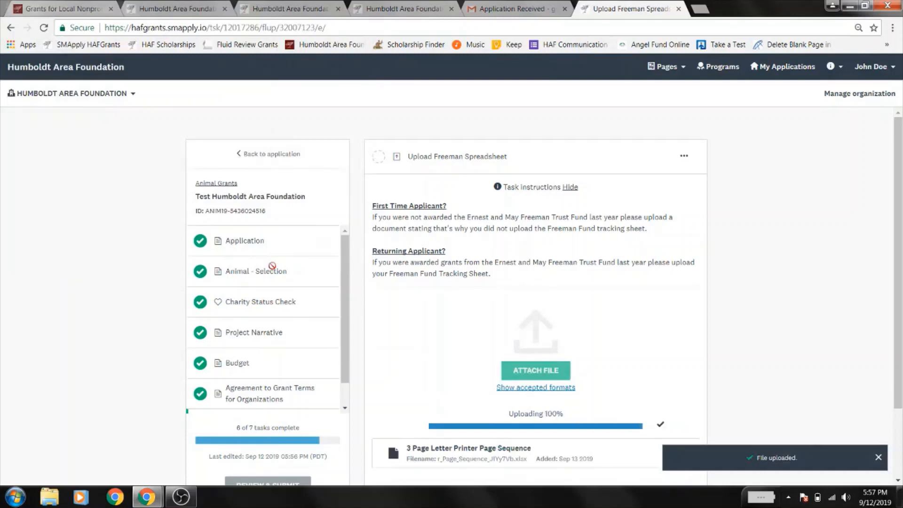
{"action": "scroll", "coordinate": [631, 325], "scroll_direction": "down", "scroll_amount": 2}
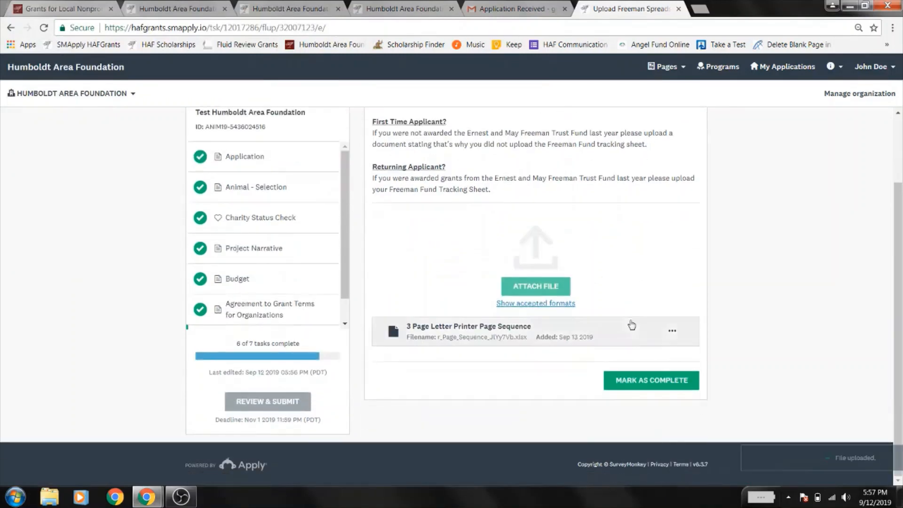
{"action": "left_click", "coordinate": [647, 383]}
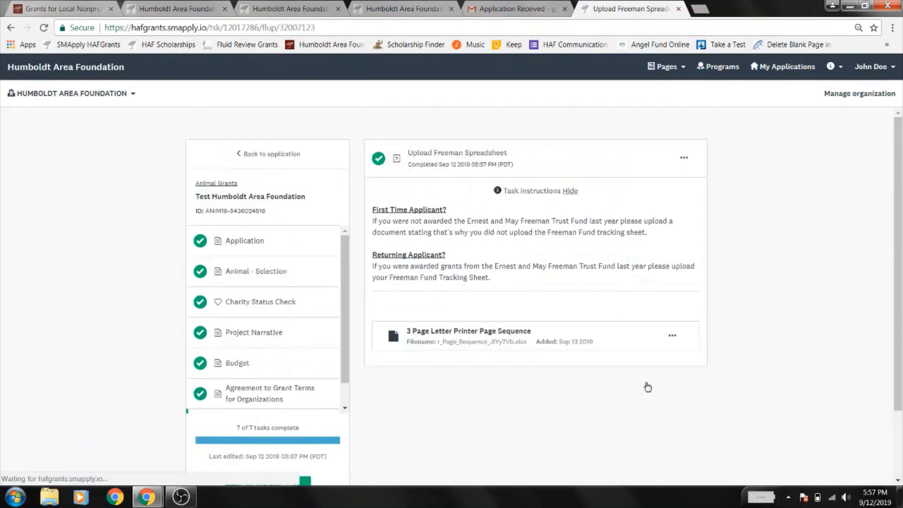
{"action": "scroll", "coordinate": [381, 335], "scroll_direction": "down", "scroll_amount": 2}
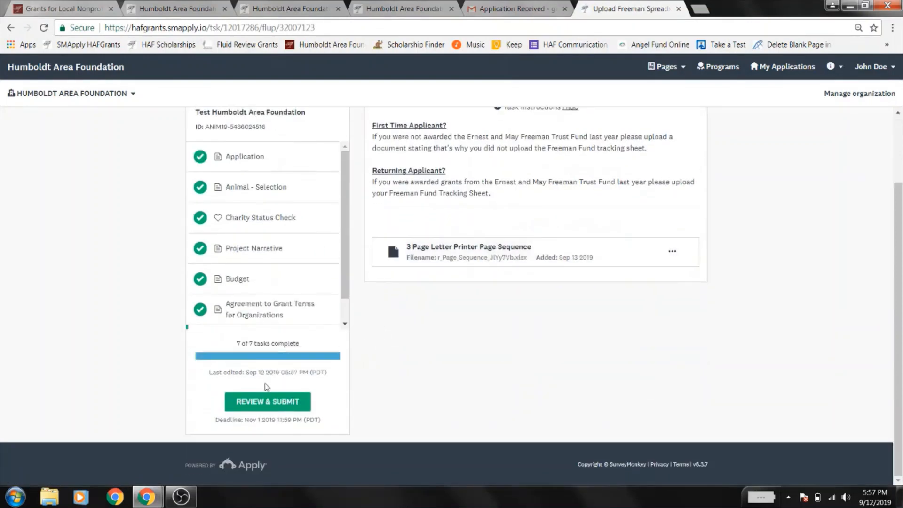
{"action": "left_click", "coordinate": [266, 402]}
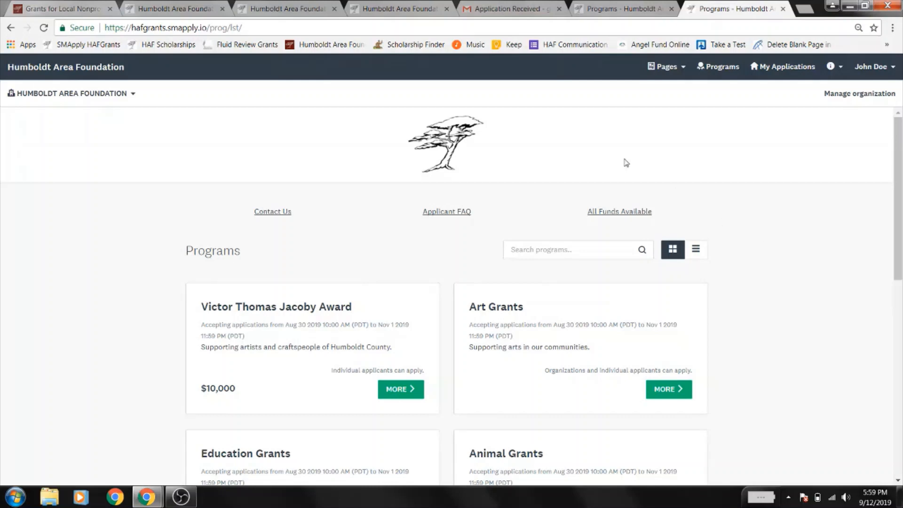
- Open the foundation's Contact Us page from the Programs listing
{"action": "left_click", "coordinate": [279, 212]}
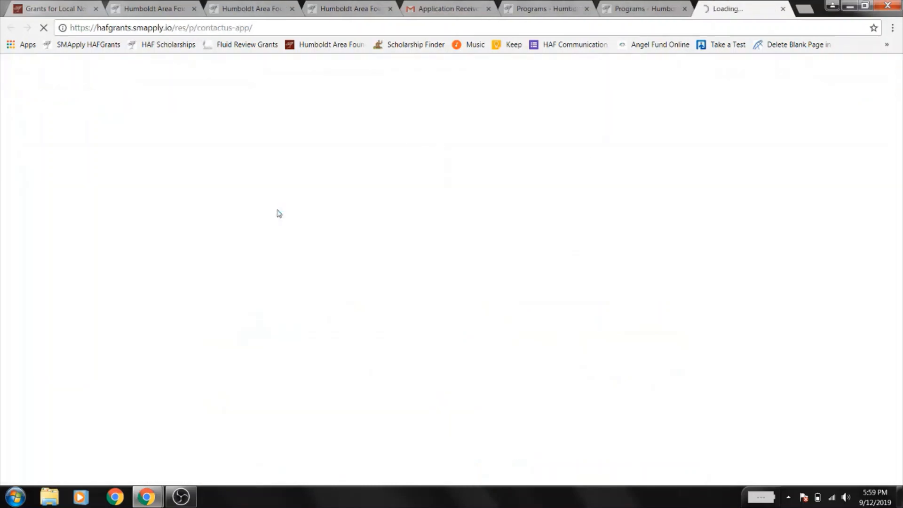